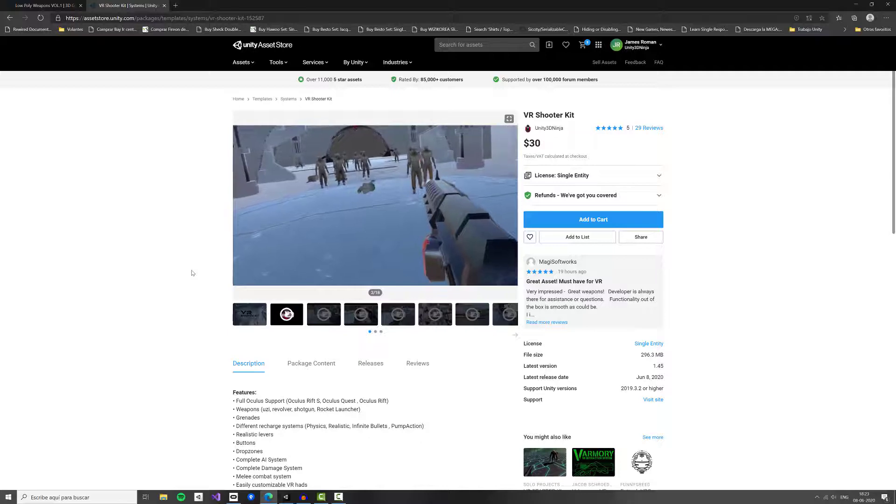
- Pause the VR Shooter Kit trailer and switch to the Low Poly Weapons VOL.1 asset page
{"action": "left_click", "coordinate": [324, 166]}
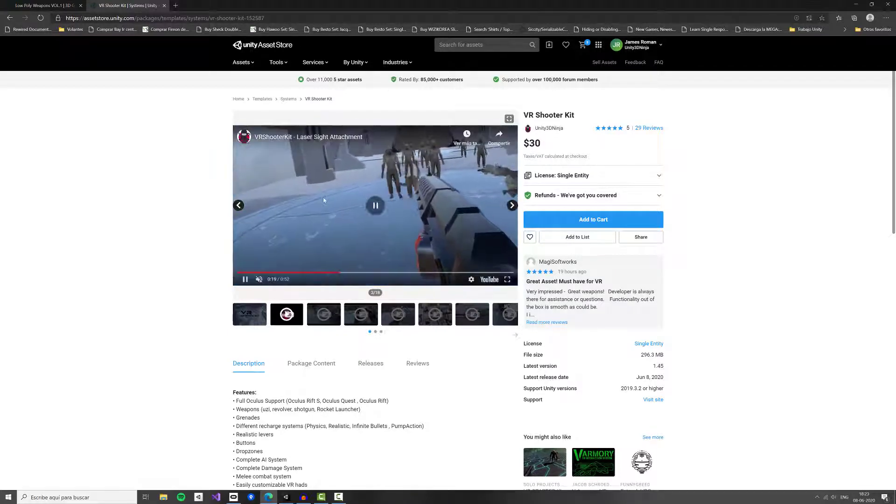
{"action": "left_click", "coordinate": [51, 6]}
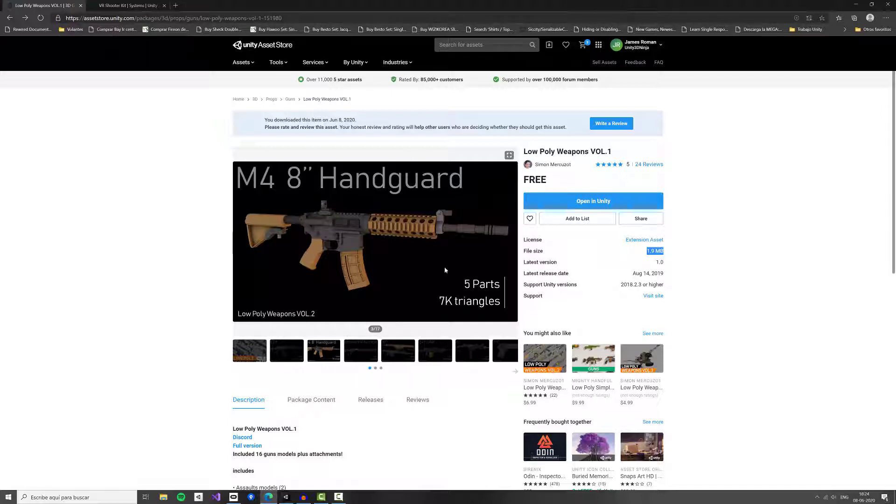
- Browse the M107, M249 SAW and AK74 gallery images, then bring up the Unity Editor
{"action": "left_click", "coordinate": [373, 353]}
{"action": "left_click", "coordinate": [400, 356]}
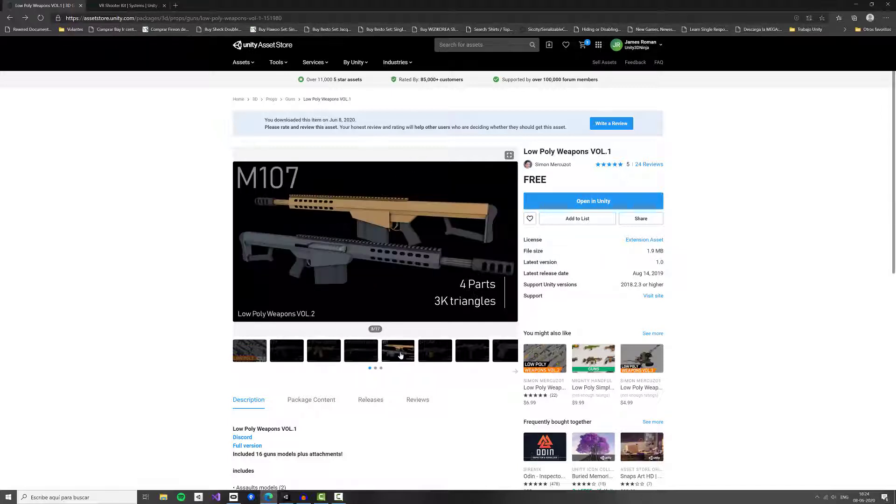
{"action": "left_click", "coordinate": [438, 355]}
{"action": "left_click_drag", "start_coordinate": [647, 251], "coordinate": [663, 251]}
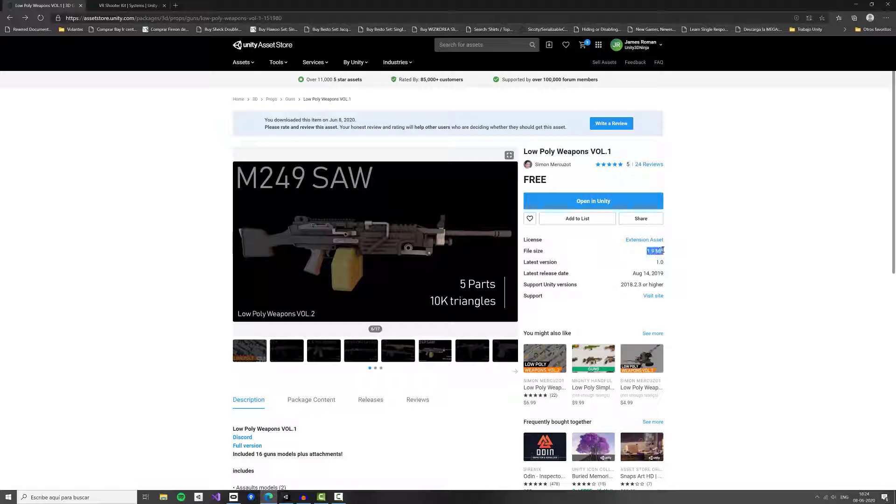
{"action": "left_click", "coordinate": [438, 354]}
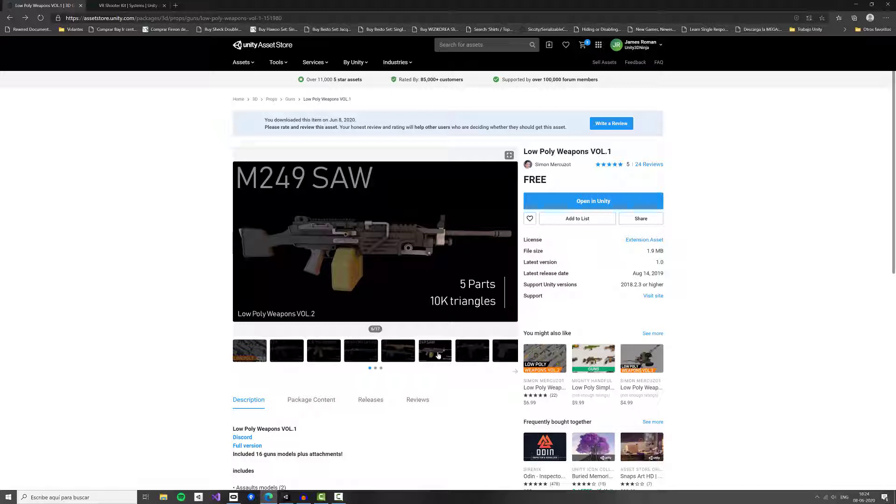
{"action": "left_click", "coordinate": [480, 350]}
{"action": "left_click", "coordinate": [288, 358]}
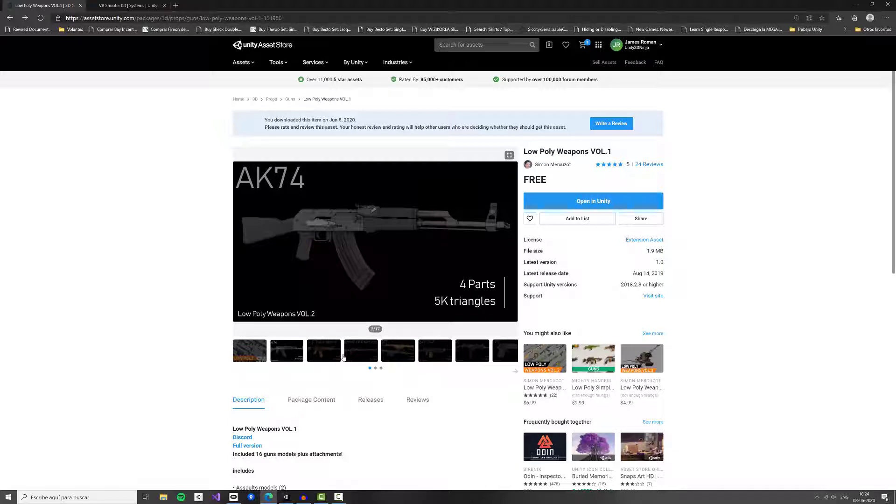
{"action": "left_click", "coordinate": [288, 497]}
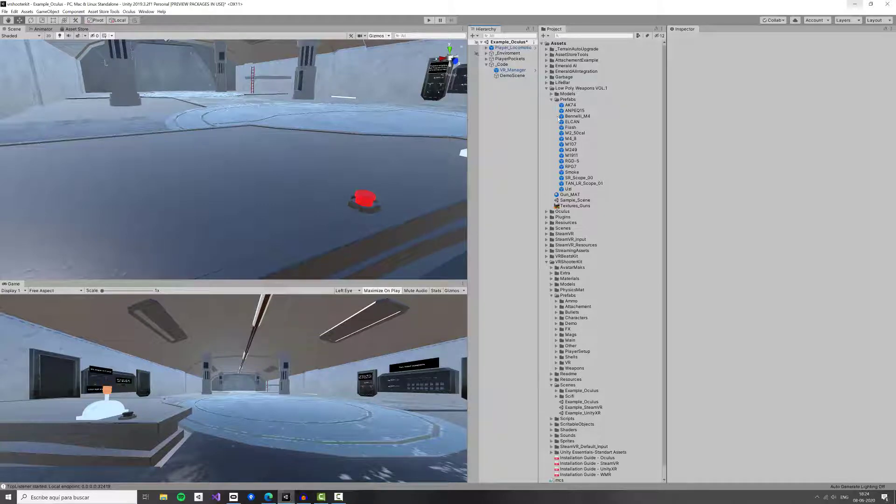
- Expand Low Poly Weapons VOL.1 > Prefabs and inspect Bennelli_M4, ELCAN and Smoke, ending on M4_8
{"action": "left_click", "coordinate": [546, 89]}
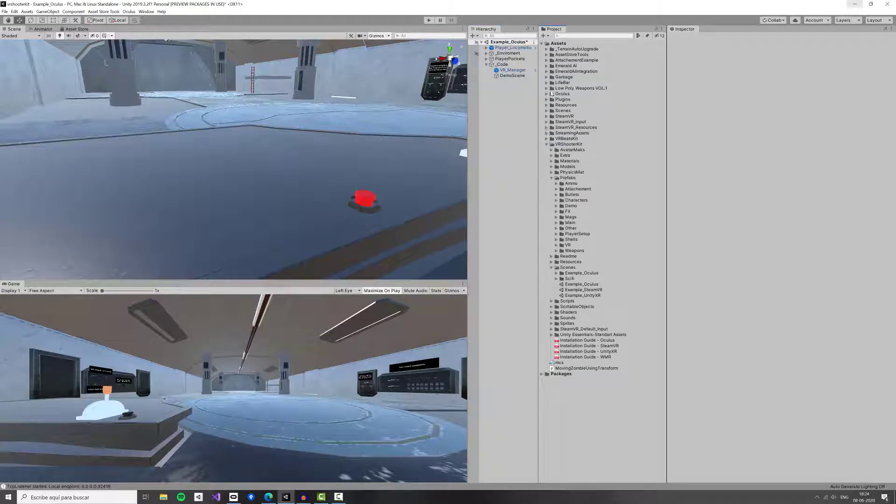
{"action": "left_click", "coordinate": [547, 88]}
{"action": "left_click", "coordinate": [551, 99]}
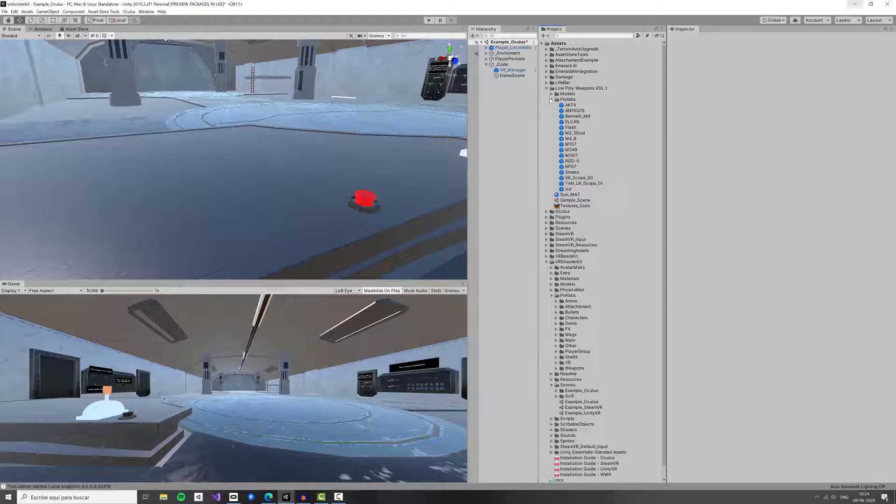
{"action": "left_click", "coordinate": [573, 117]}
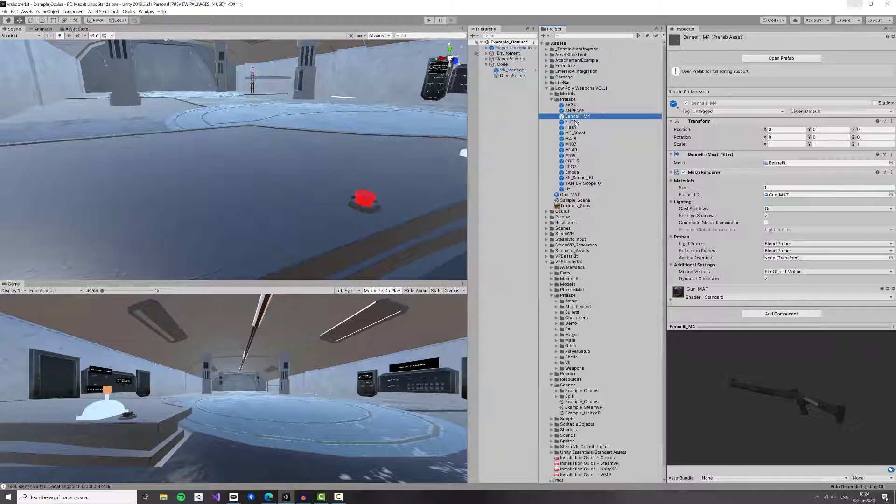
{"action": "left_click", "coordinate": [578, 123]}
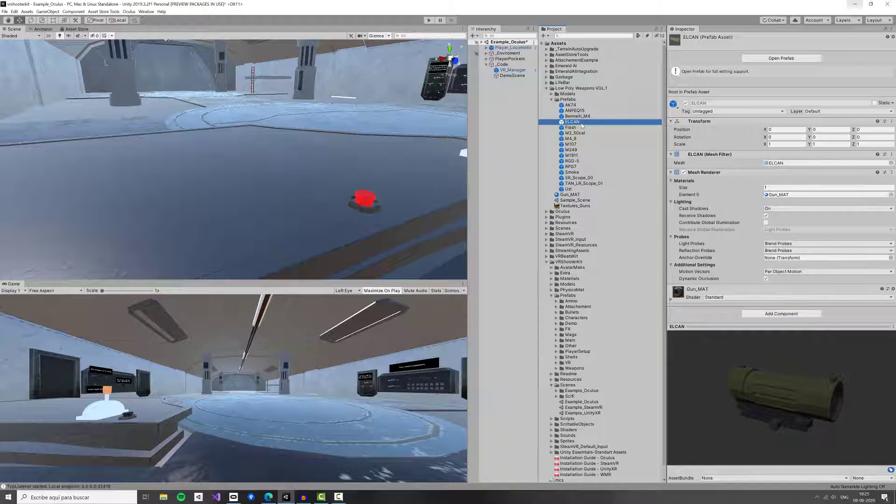
{"action": "right_click_drag", "start_coordinate": [308, 149], "coordinate": [611, 233]}
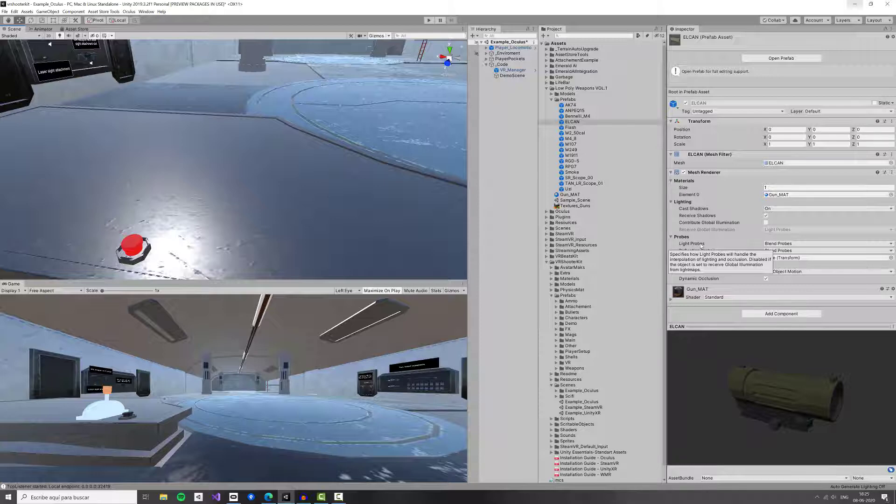
{"action": "left_click", "coordinate": [573, 173]}
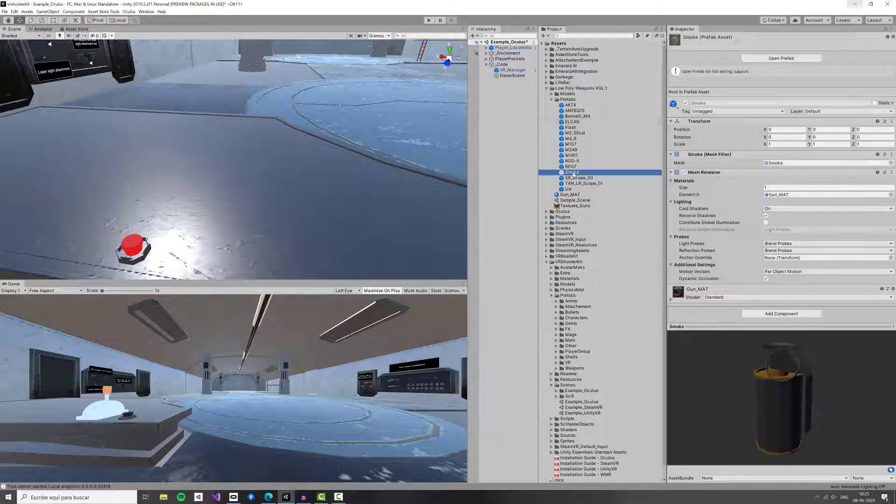
{"action": "key", "text": "Up"}
{"action": "key", "text": "Up"}
{"action": "key", "text": "Up"}
{"action": "key", "text": "Up"}
{"action": "key", "text": "Up"}
{"action": "key", "text": "Up"}
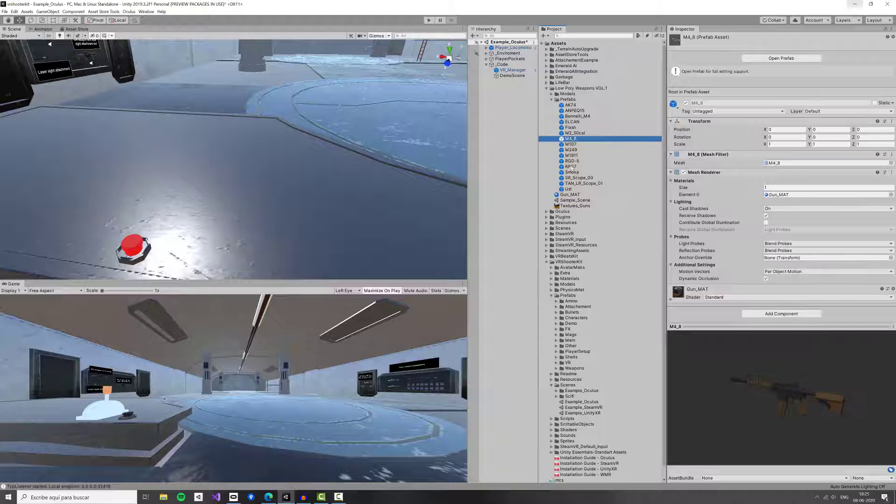
- Place the M4_8 rifle prefab in the scene, raise it above the table and scale it to 1.4489
{"action": "left_click_drag", "start_coordinate": [563, 139], "coordinate": [300, 192]}
{"action": "key", "text": "f"}
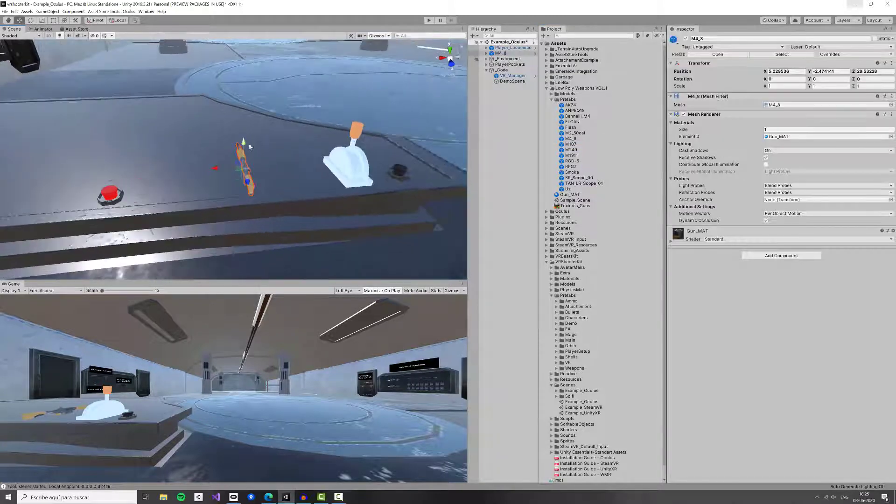
{"action": "left_click_drag", "start_coordinate": [243, 138], "coordinate": [243, 123]}
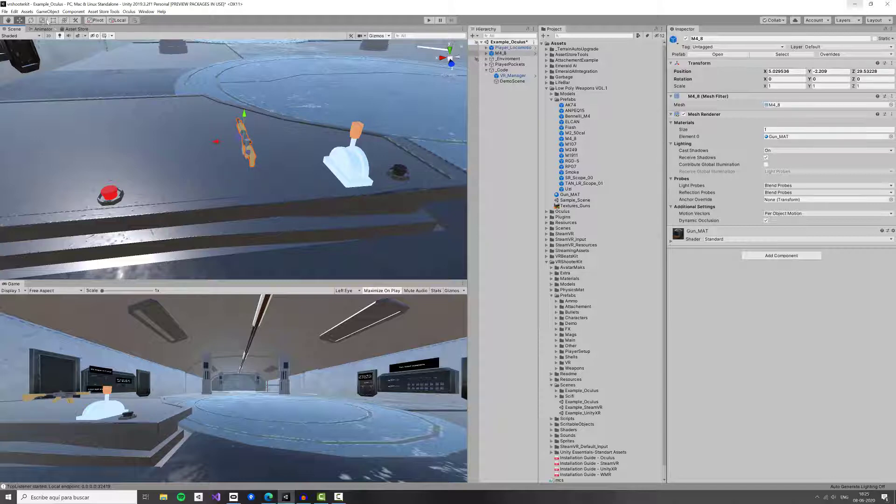
{"action": "left_click", "coordinate": [42, 20]}
{"action": "left_click_drag", "start_coordinate": [245, 139], "coordinate": [244, 113]}
{"action": "key", "text": "w"}
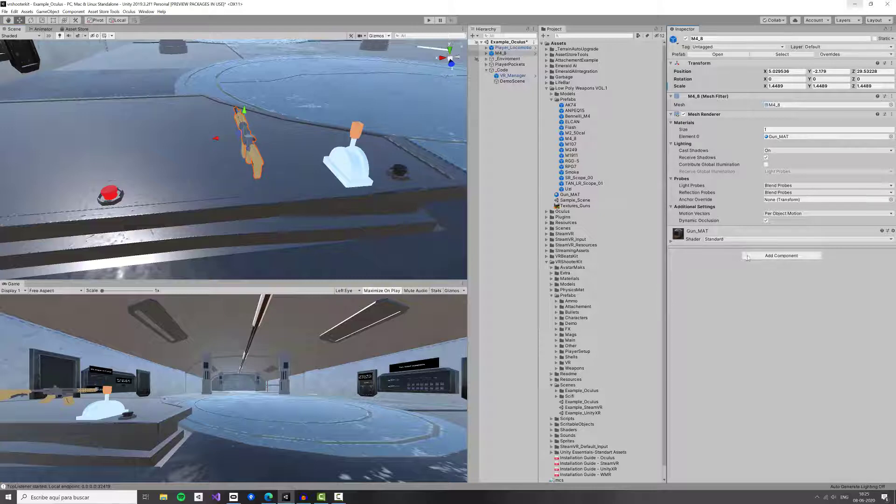
- Add a VR_Grabbable component to the rifle
{"action": "left_click", "coordinate": [746, 257]}
{"action": "type", "text": "vr"}
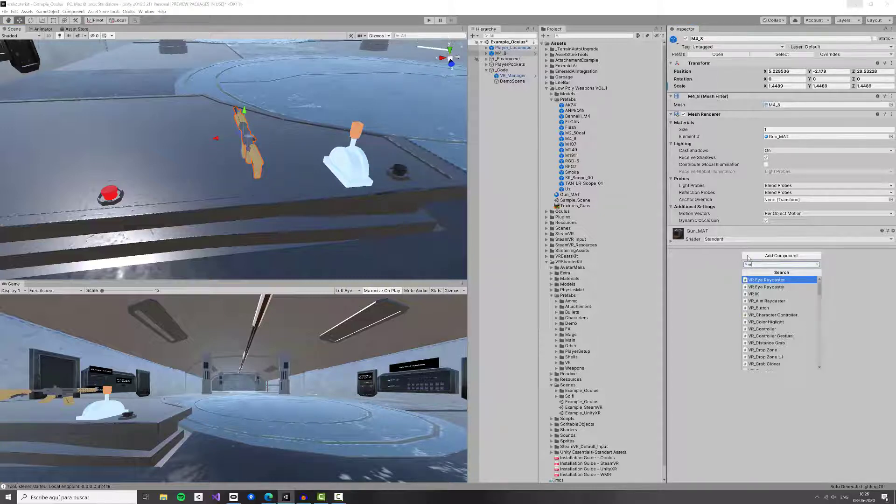
{"action": "type", "text": "_"}
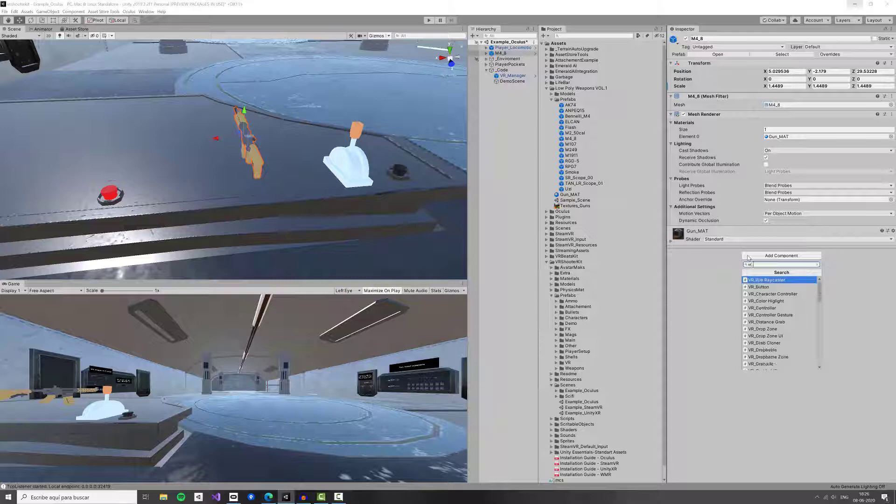
{"action": "type", "text": "grab"}
{"action": "key", "text": "Return"}
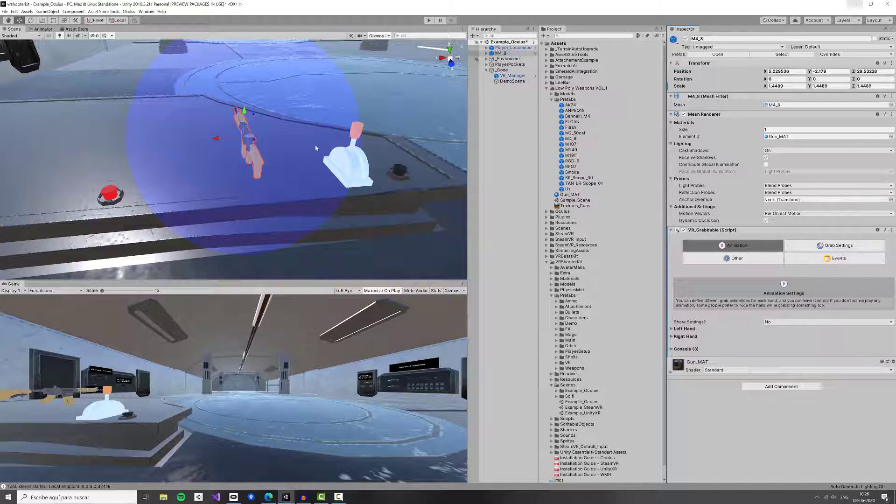
- In VR_Grabbable Grab Settings, shrink Grab Distance to 0.2827055 so the sphere hugs the rifle
{"action": "left_click_drag", "start_coordinate": [316, 147], "coordinate": [320, 129], "text": "alt"}
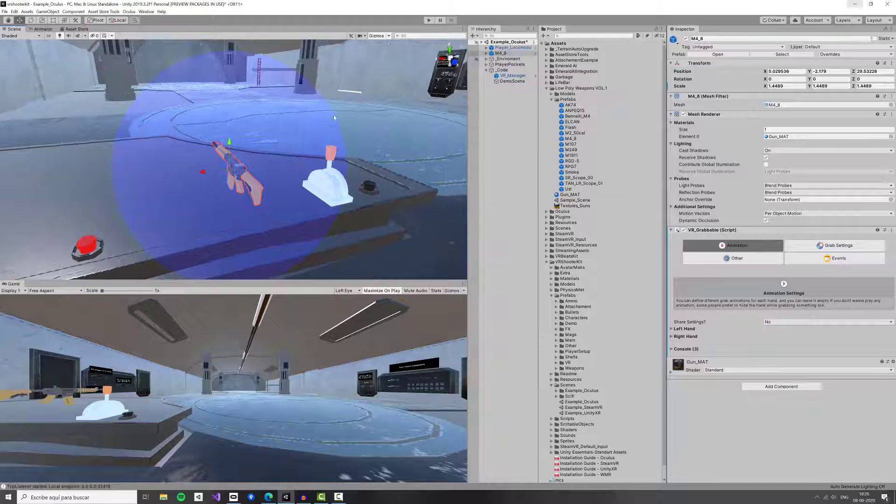
{"action": "left_click_drag", "start_coordinate": [337, 161], "coordinate": [357, 151], "text": "alt"}
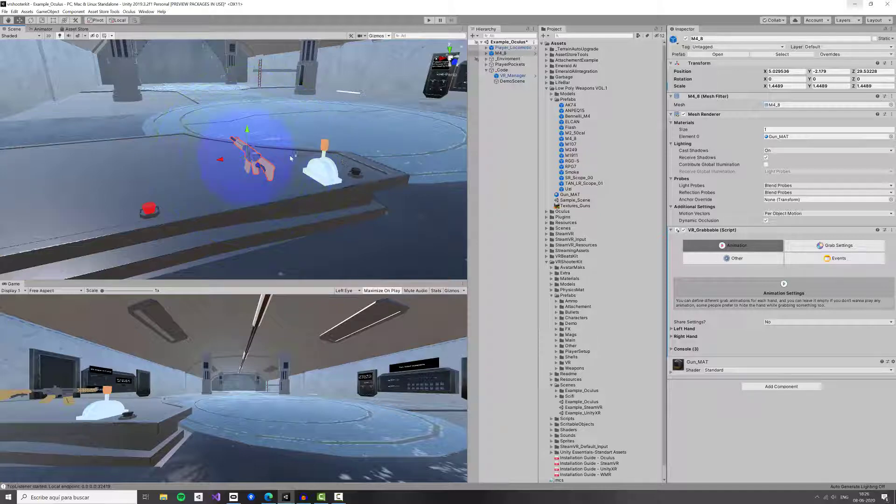
{"action": "left_click", "coordinate": [801, 244]}
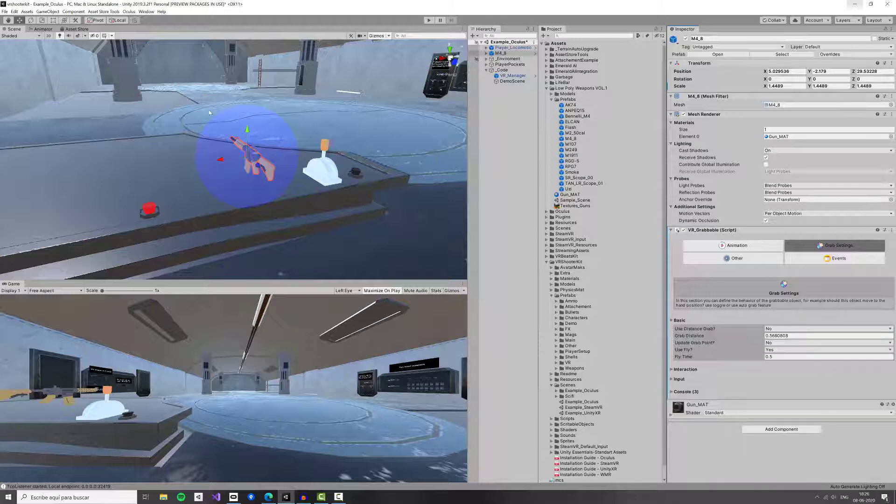
{"action": "mouse_move", "coordinate": [697, 339]}
{"action": "left_click_drag", "start_coordinate": [293, 157], "coordinate": [315, 161]}
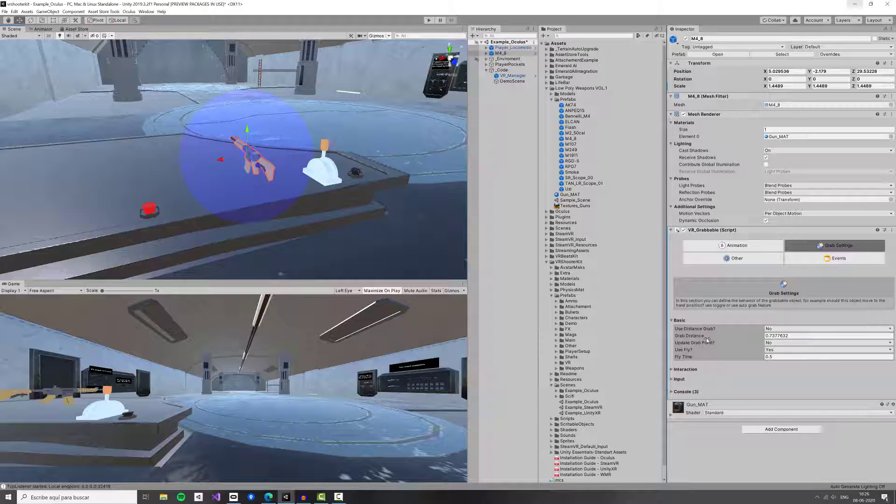
{"action": "mouse_move", "coordinate": [735, 336]}
{"action": "left_mouse_down"}
{"action": "mouse_move", "coordinate": [719, 335]}
{"action": "mouse_move", "coordinate": [729, 337]}
{"action": "left_mouse_up"}
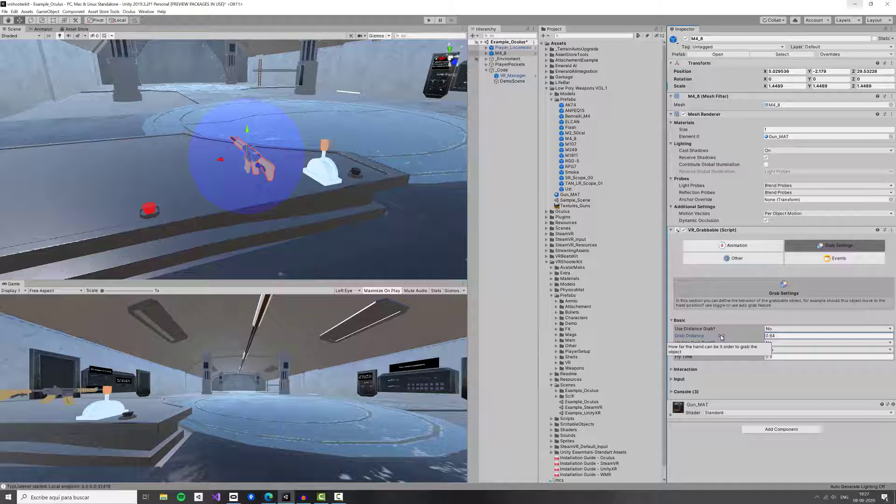
{"action": "left_click", "coordinate": [777, 336]}
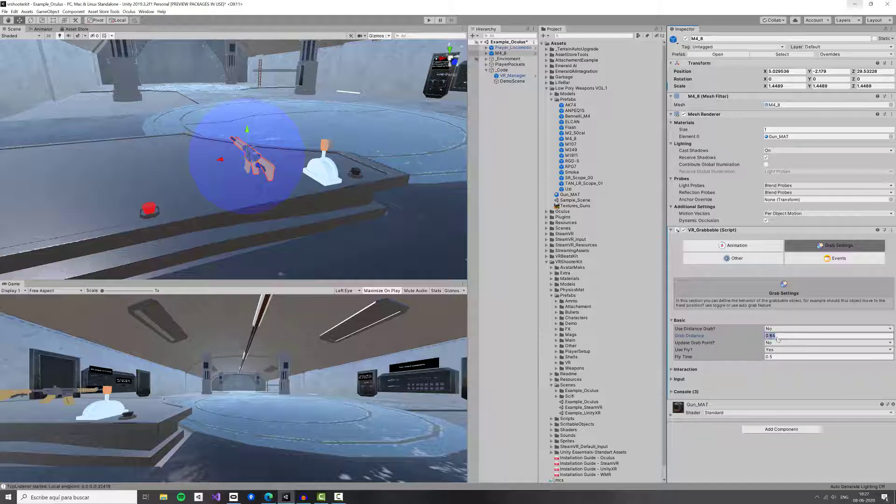
{"action": "type", "text": "1"}
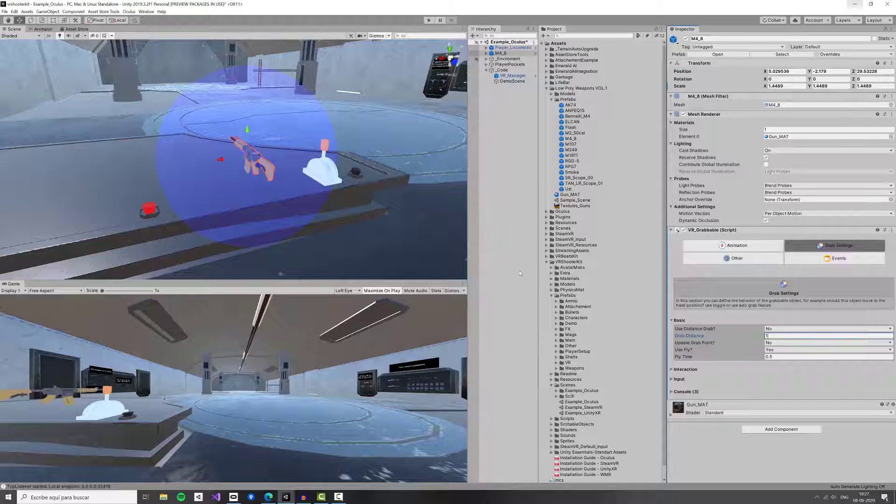
{"action": "left_click_drag", "start_coordinate": [340, 158], "coordinate": [274, 155]}
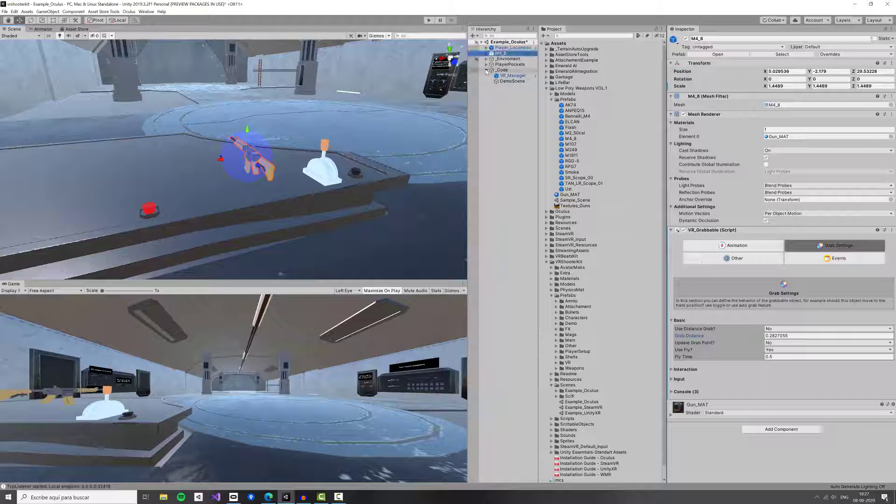
{"action": "left_click", "coordinate": [487, 70]}
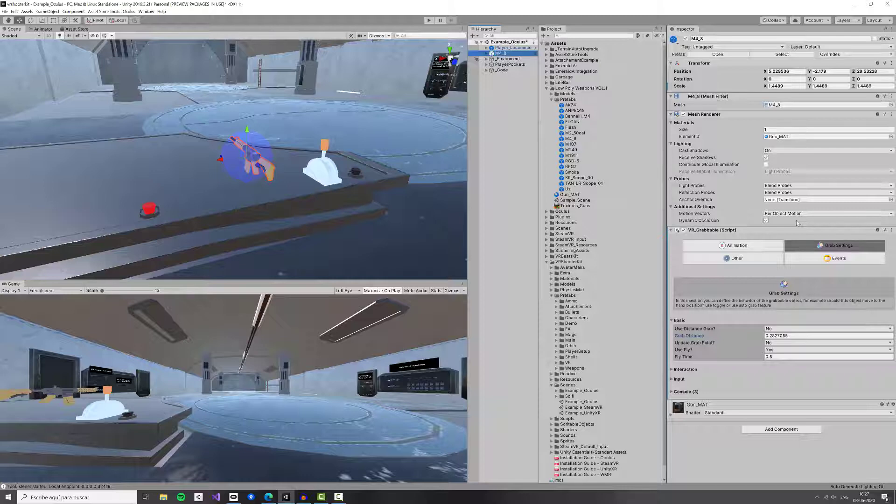
- Run the scene to test grabbing the rifle, then stop Play mode with Ctrl+P
{"action": "left_click", "coordinate": [428, 21]}
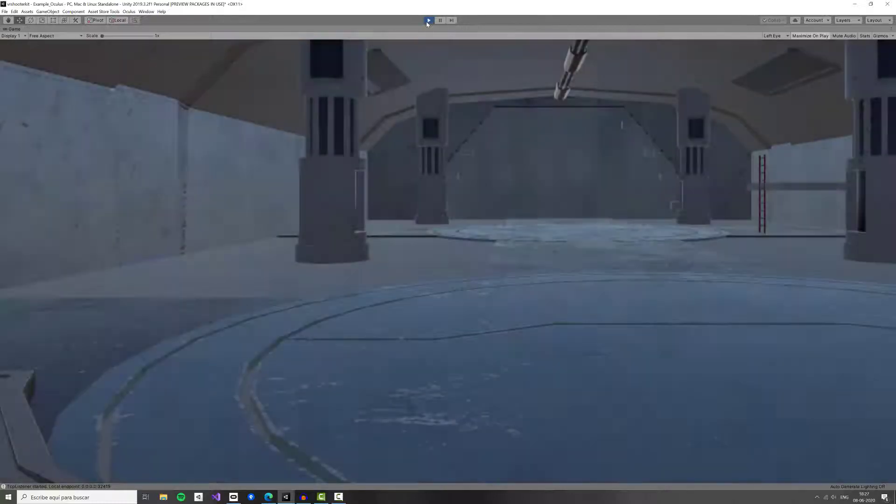
{"action": "key", "text": "ctrl+p"}
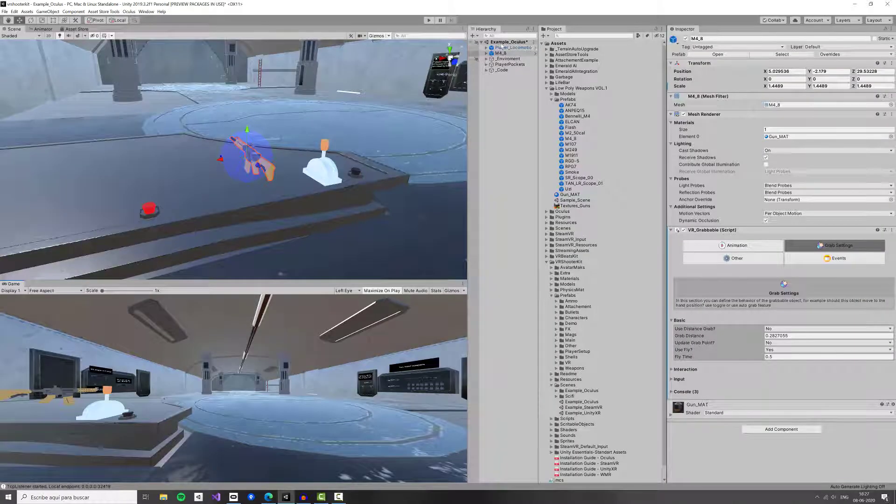
- Look over the Example_Oculus, Example_SteamVR and Example_UnityXR scene files
{"action": "left_click", "coordinate": [589, 402]}
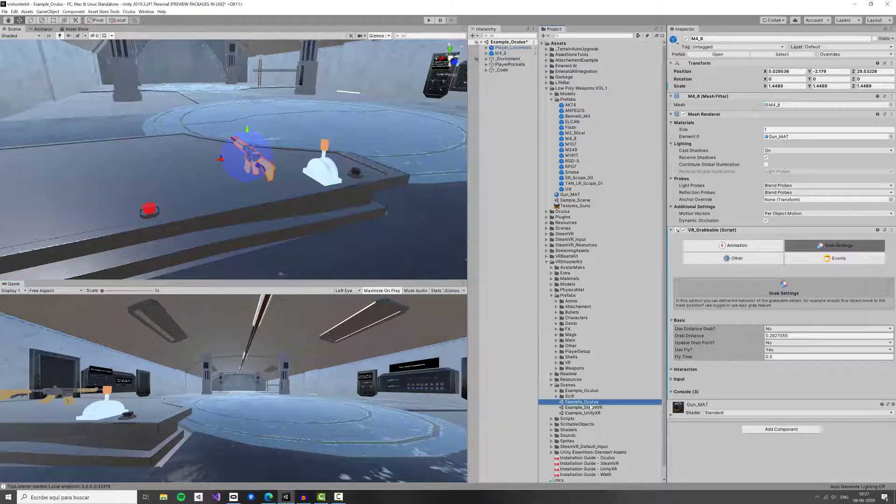
{"action": "left_click", "coordinate": [600, 409]}
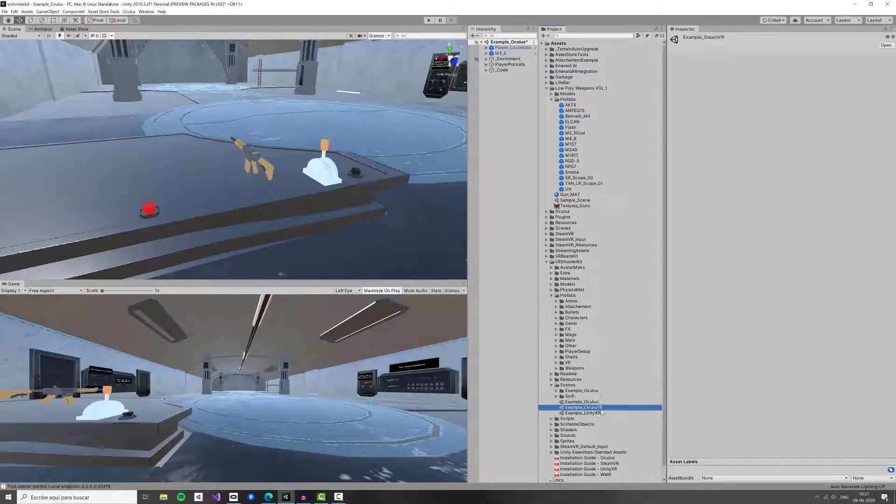
{"action": "left_click", "coordinate": [600, 414]}
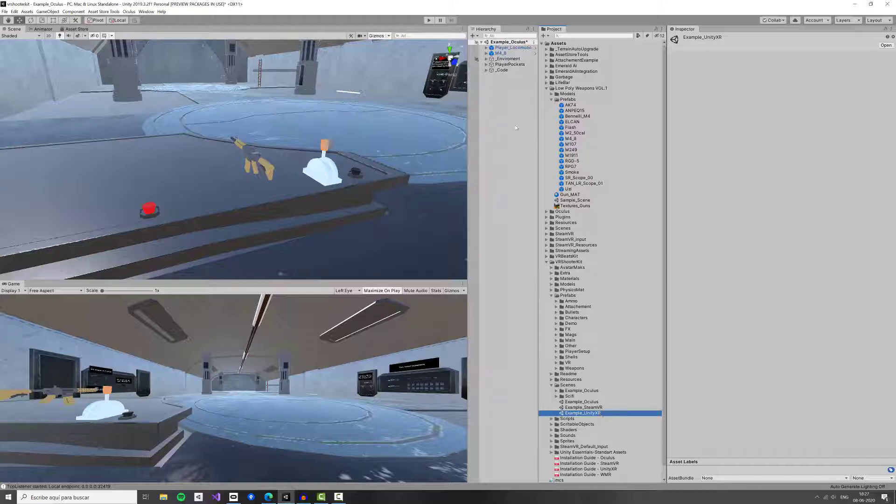
- Select M4_8 and show VR_Grabbable's Animation settings with the Left Hand foldout expanded
{"action": "left_click", "coordinate": [516, 53]}
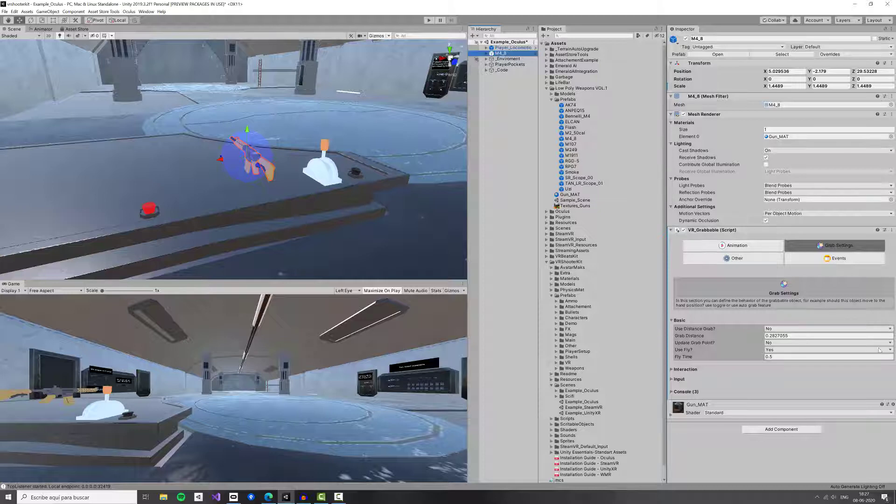
{"action": "left_click", "coordinate": [723, 248]}
{"action": "left_click", "coordinate": [737, 258]}
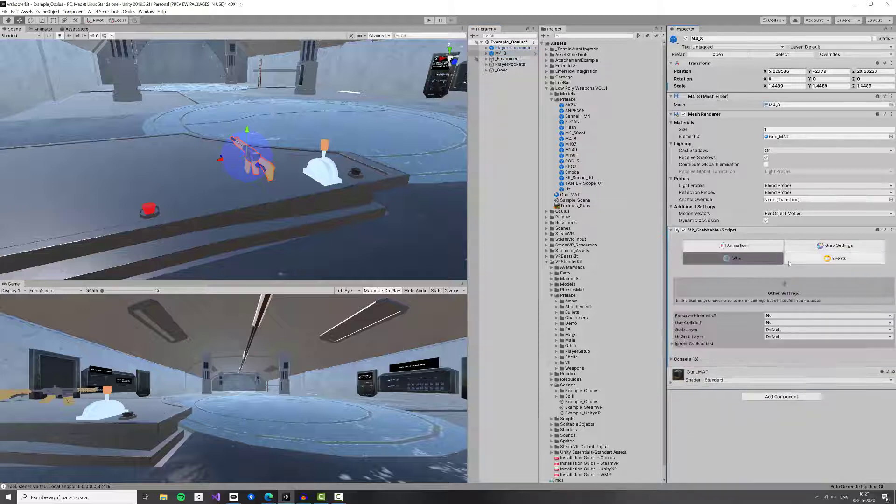
{"action": "left_click", "coordinate": [836, 258]}
{"action": "left_click", "coordinate": [772, 247]}
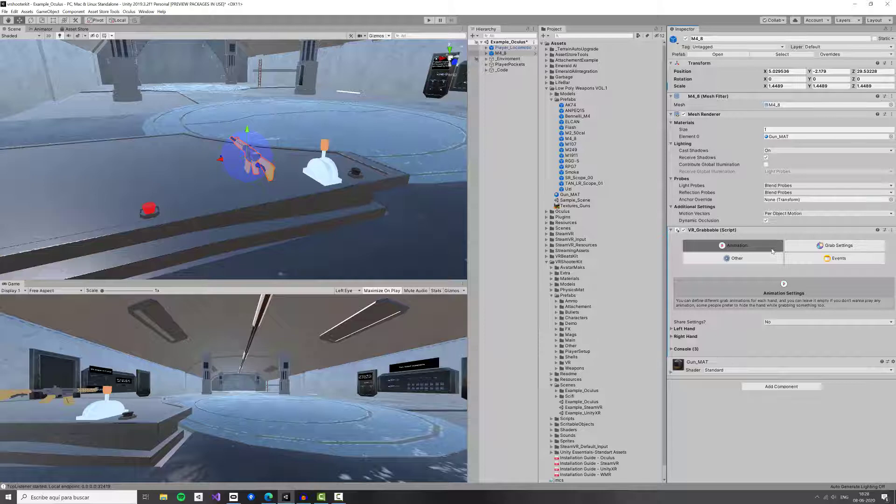
{"action": "key", "text": "super"}
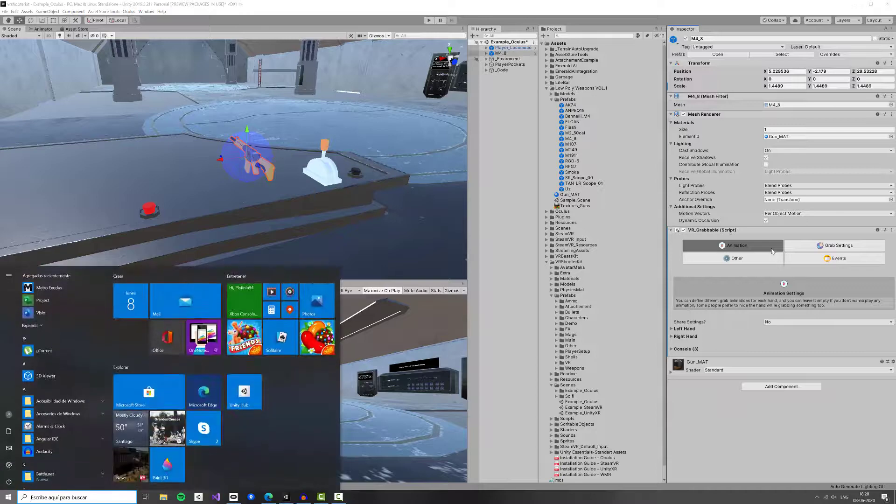
{"action": "key", "text": "Escape"}
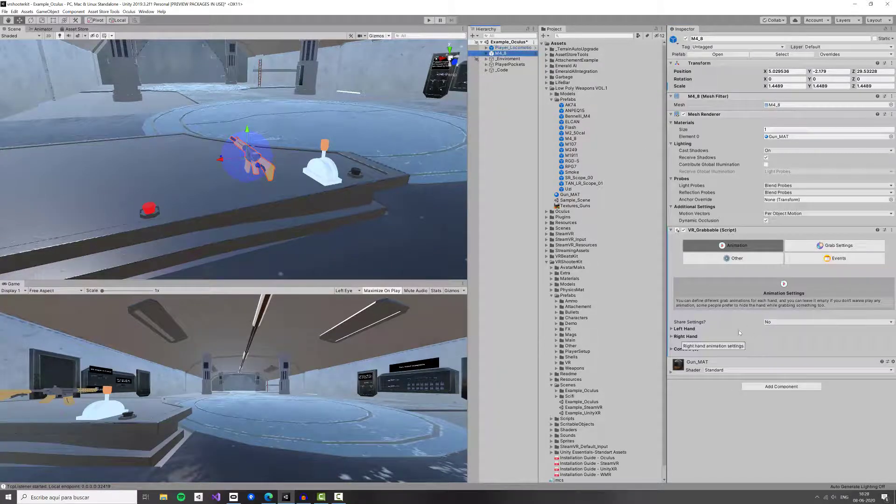
{"action": "left_click", "coordinate": [692, 329]}
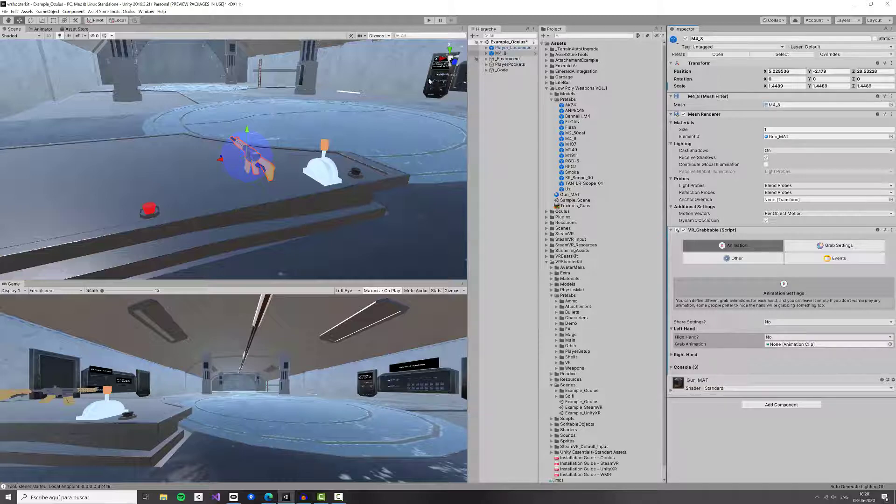
{"action": "left_click", "coordinate": [429, 20]}
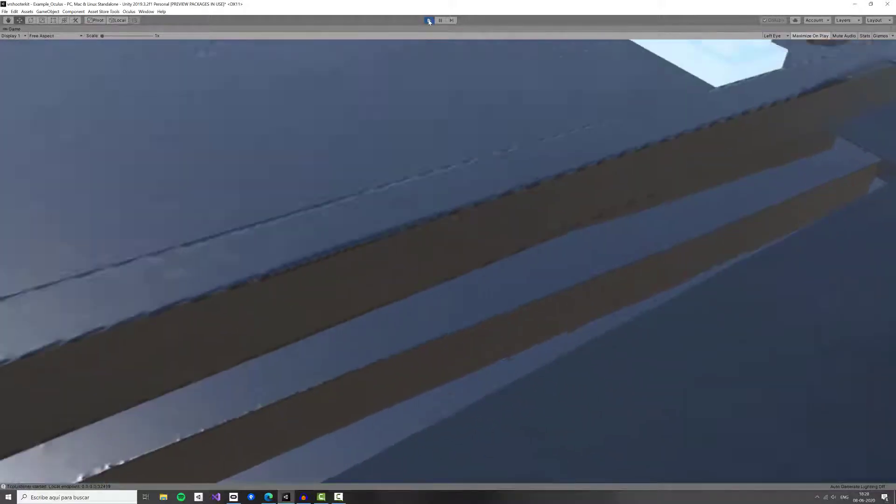
{"action": "left_click", "coordinate": [429, 21]}
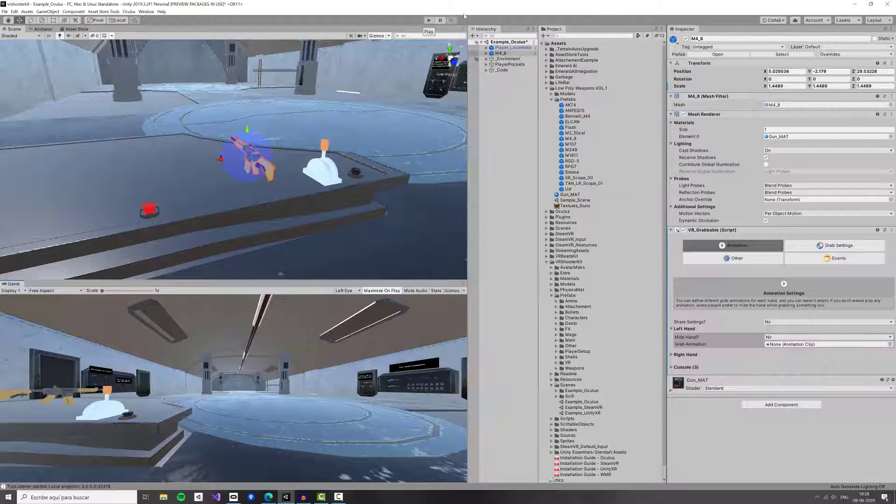
- Expand M4_8 and frame its Bolt, Mag, Rear_Sight, Sight and Trigger parts, then reselect M4_8
{"action": "right_click_drag", "start_coordinate": [262, 181], "coordinate": [261, 240]}
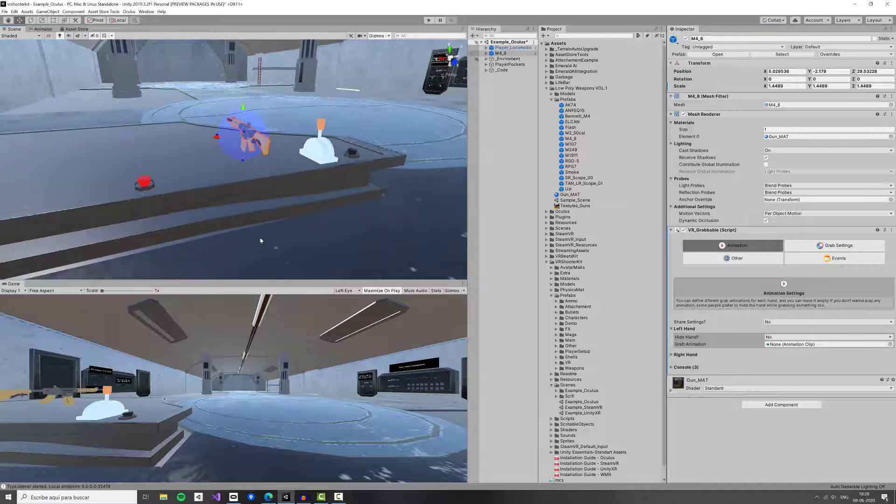
{"action": "right_click_drag", "start_coordinate": [252, 175], "coordinate": [454, 91]}
{"action": "left_click", "coordinate": [486, 54]}
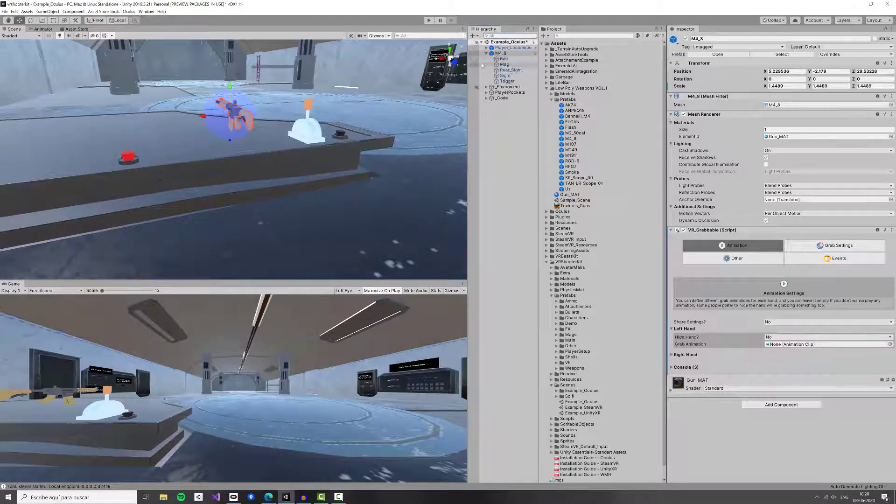
{"action": "left_click", "coordinate": [491, 60]}
{"action": "double_click", "coordinate": [491, 60]}
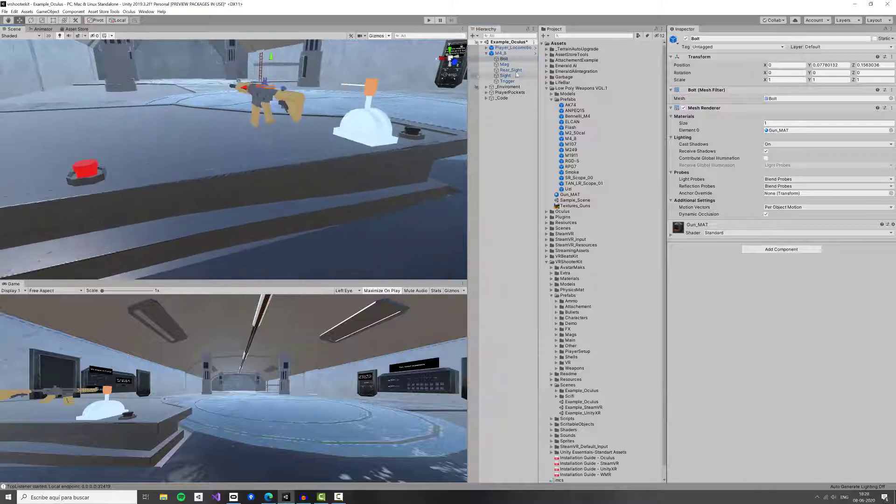
{"action": "left_click", "coordinate": [504, 65]}
{"action": "double_click", "coordinate": [509, 70]}
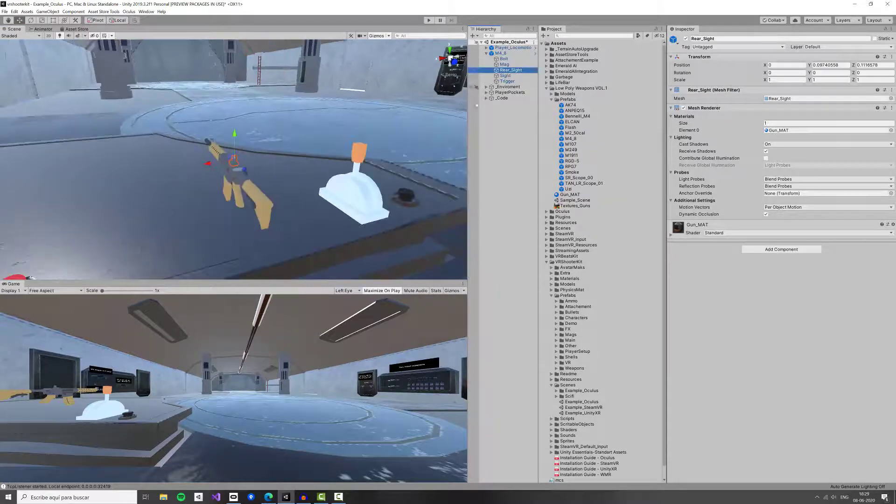
{"action": "left_click", "coordinate": [506, 76]}
{"action": "double_click", "coordinate": [507, 81]}
{"action": "scroll", "coordinate": [318, 134], "scroll_direction": "down", "scroll_amount": 5}
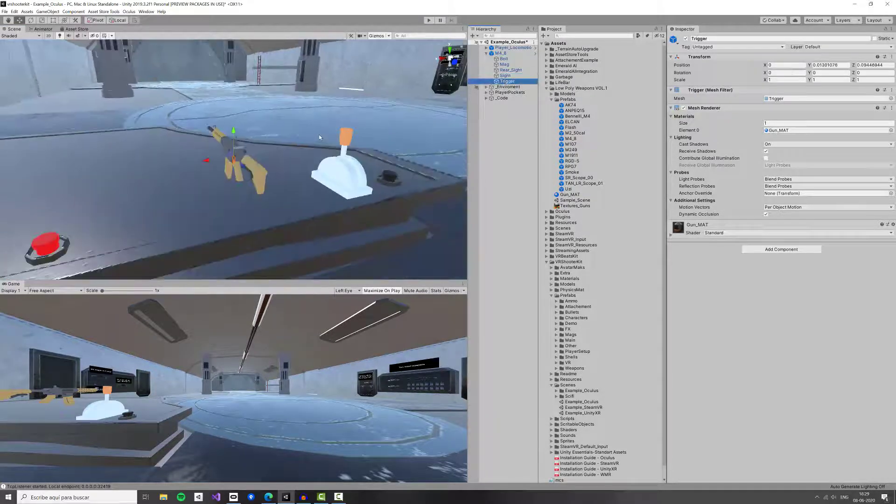
{"action": "left_click", "coordinate": [500, 54]}
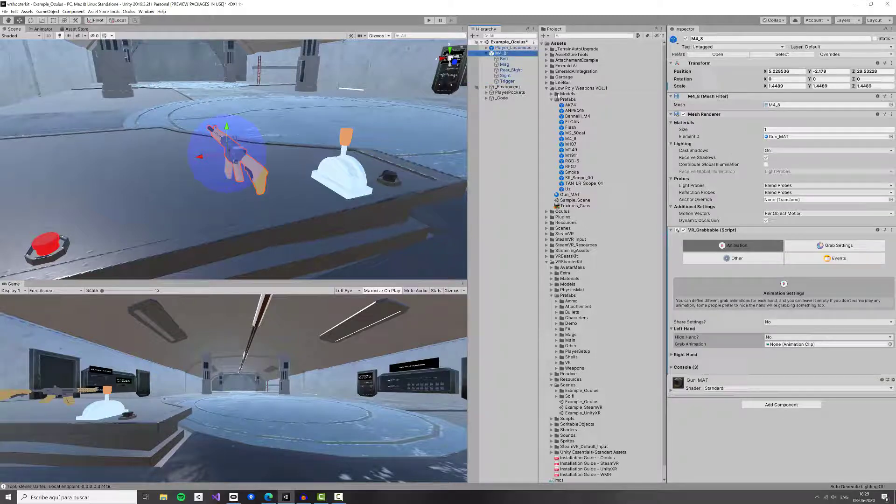
- Add a Mesh Collider with Convex ticked to the M4_8 rifle and start a test run
{"action": "left_click", "coordinate": [753, 406]}
{"action": "type", "text": "m"}
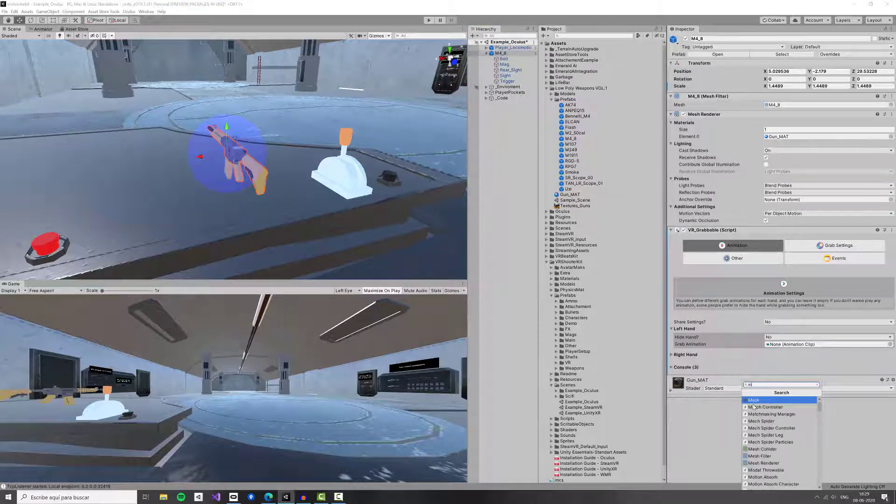
{"action": "type", "text": "esh"}
{"action": "left_click", "coordinate": [752, 404]}
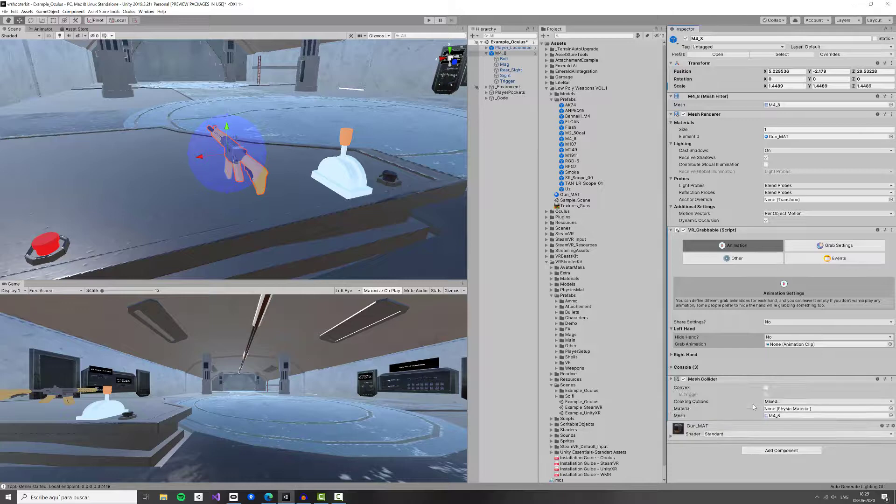
{"action": "left_click", "coordinate": [766, 387]}
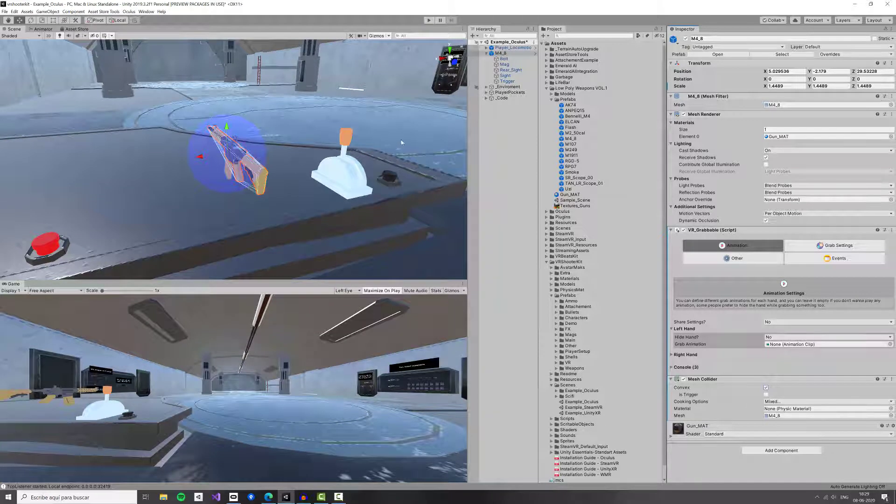
{"action": "left_click", "coordinate": [428, 20]}
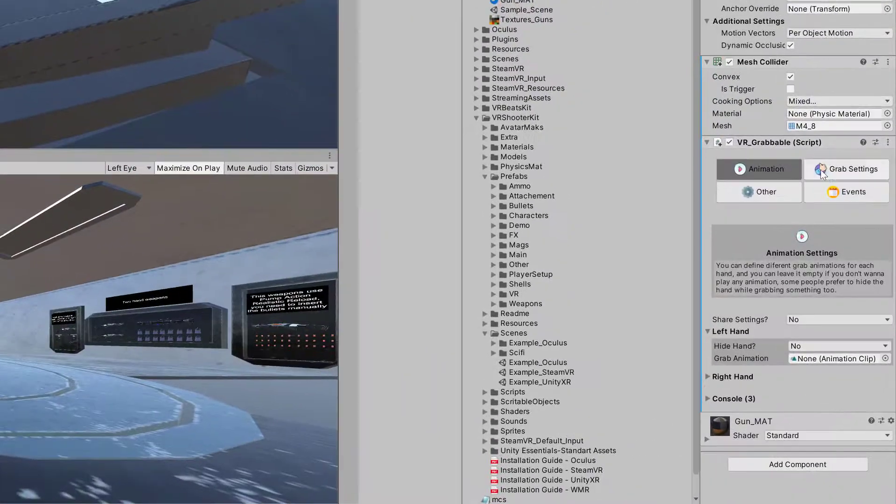
- Set Share Settings? to Yes in Grab Settings and expand the combined Both Hands section
{"action": "left_click", "coordinate": [864, 290]}
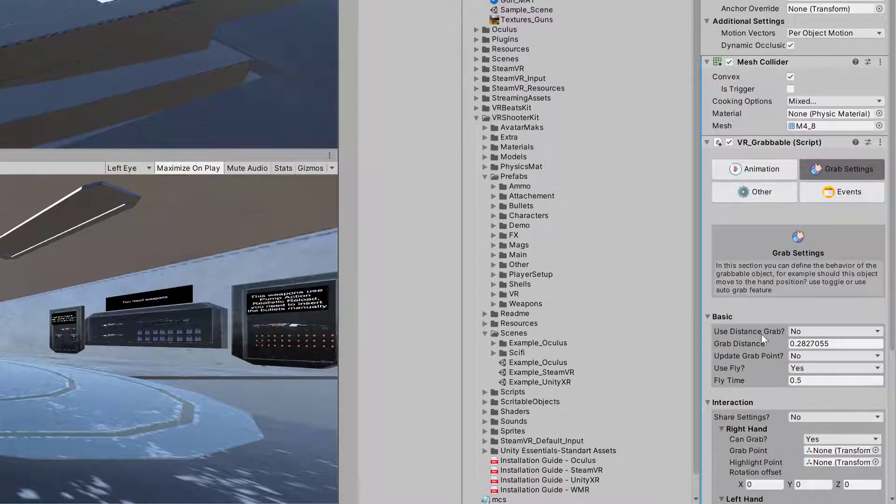
{"action": "scroll", "coordinate": [765, 339], "scroll_direction": "down", "scroll_amount": 5}
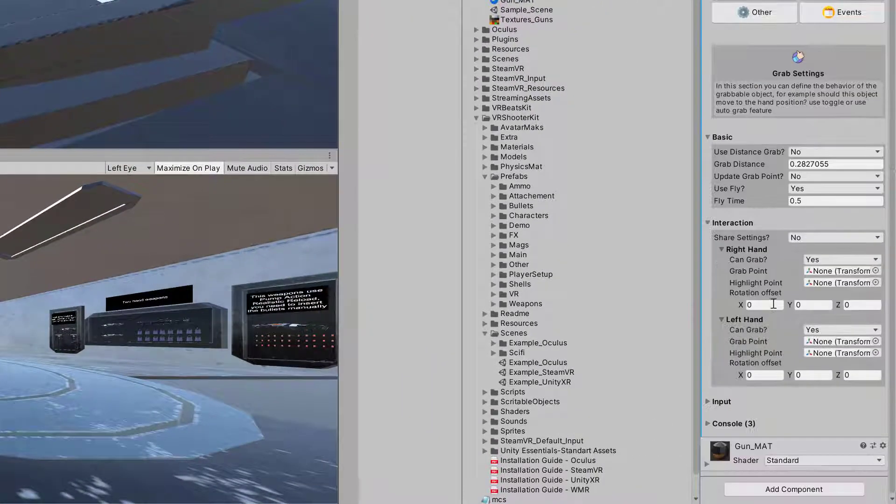
{"action": "left_click", "coordinate": [725, 226]}
{"action": "left_click", "coordinate": [726, 384]}
{"action": "scroll", "coordinate": [782, 308], "scroll_direction": "down", "scroll_amount": 4}
{"action": "mouse_move", "coordinate": [743, 255]}
{"action": "left_click", "coordinate": [796, 237]}
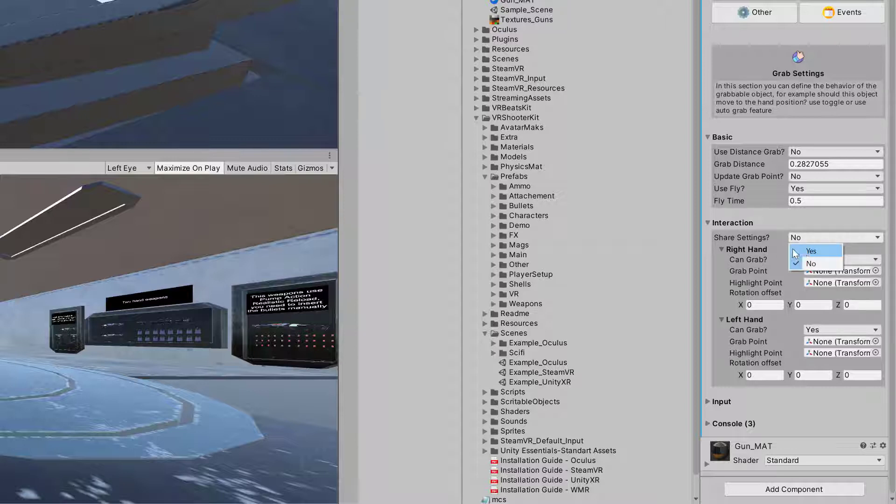
{"action": "left_click", "coordinate": [809, 251]}
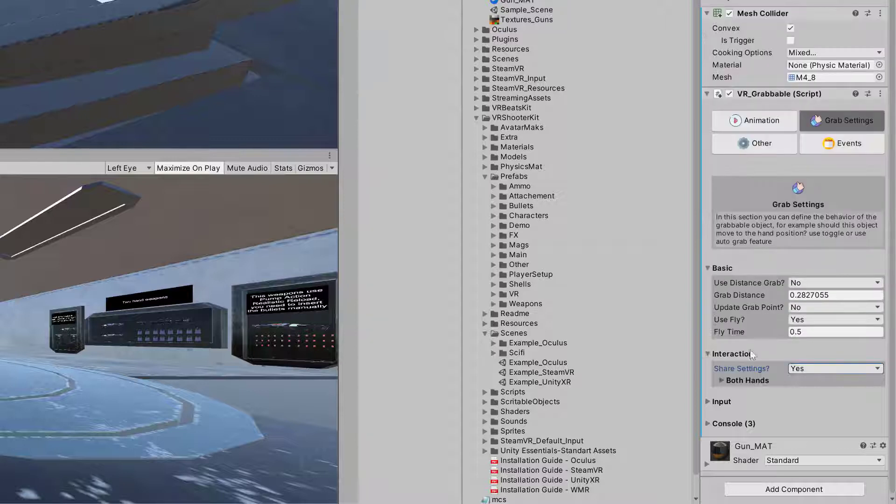
{"action": "left_click", "coordinate": [749, 379]}
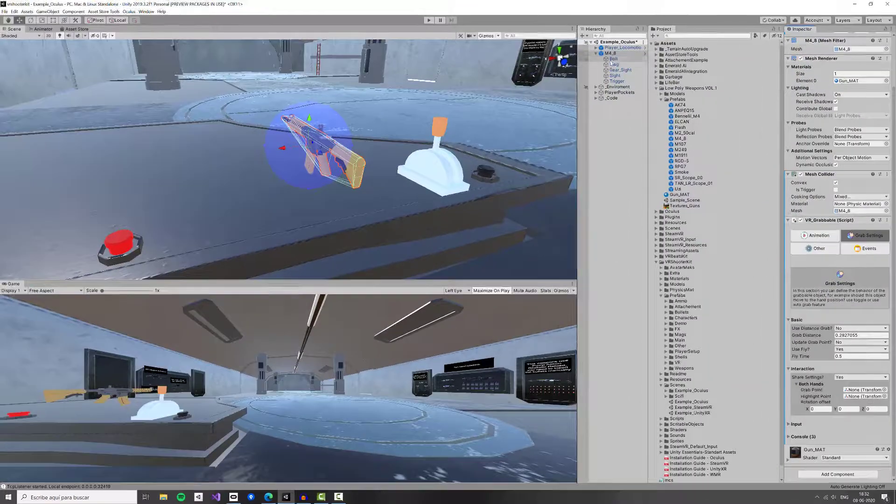
- Create an empty child object under M4_8 and name it GrabPoint
{"action": "left_click", "coordinate": [613, 53]}
{"action": "right_click", "coordinate": [615, 55]}
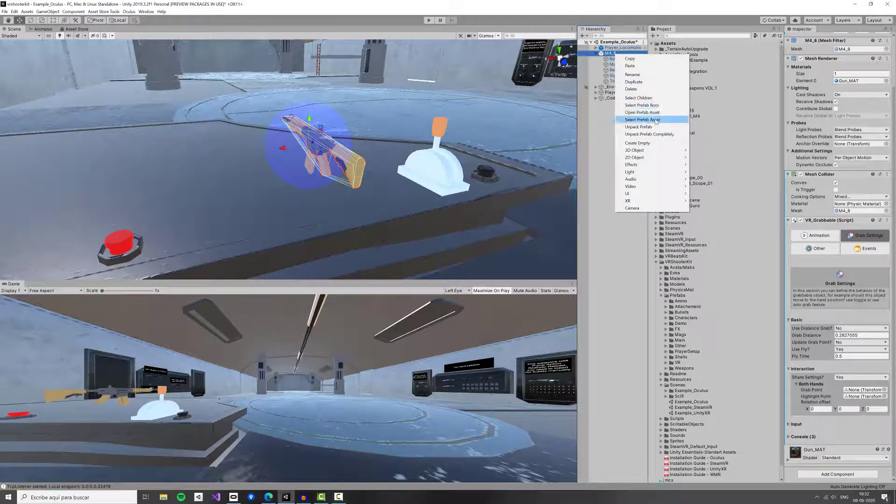
{"action": "left_click", "coordinate": [649, 143]}
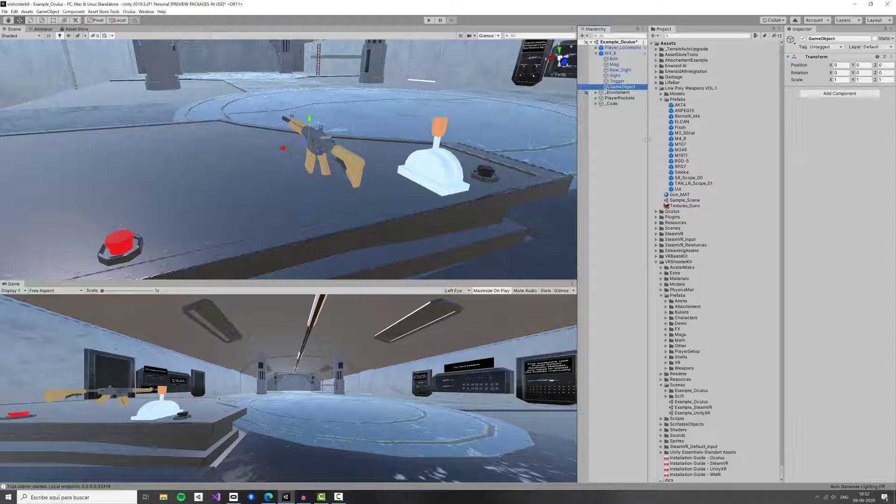
{"action": "left_click", "coordinate": [613, 53]}
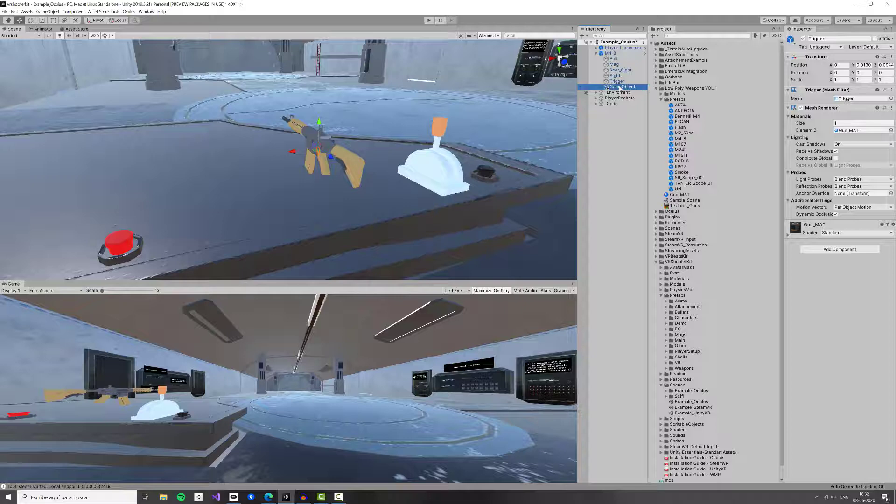
{"action": "right_click", "coordinate": [616, 53]}
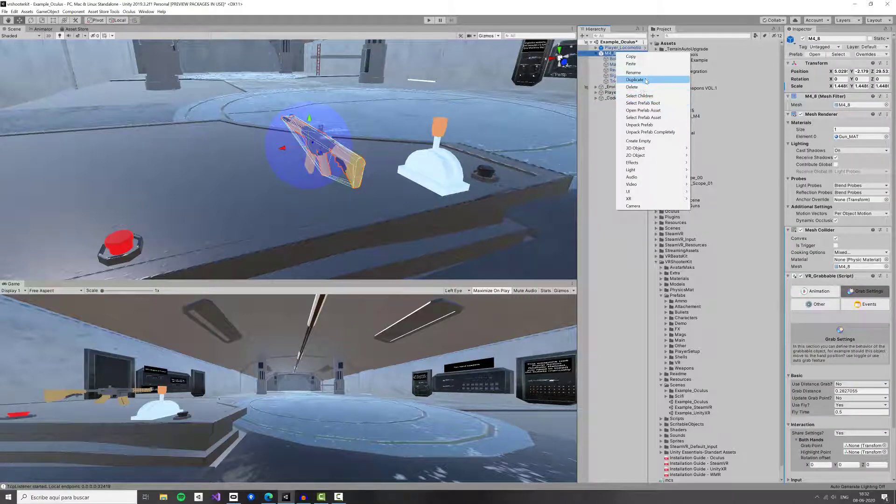
{"action": "left_click", "coordinate": [638, 141]}
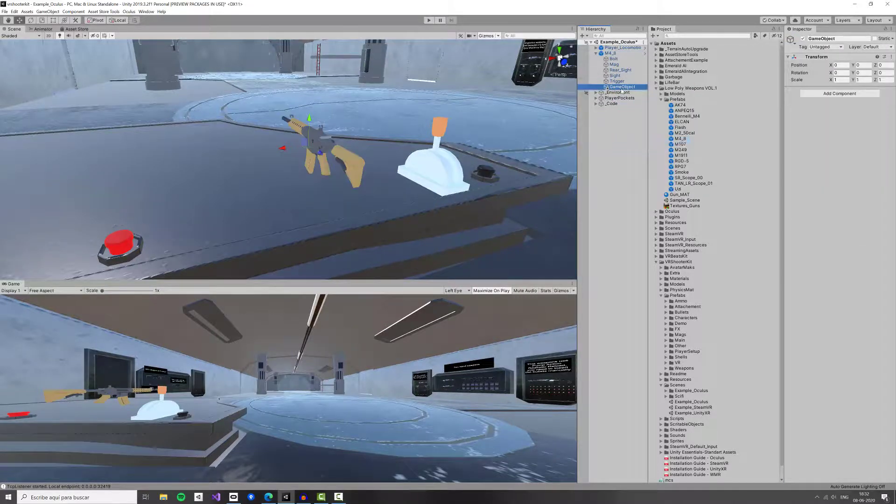
{"action": "type", "text": "G"}
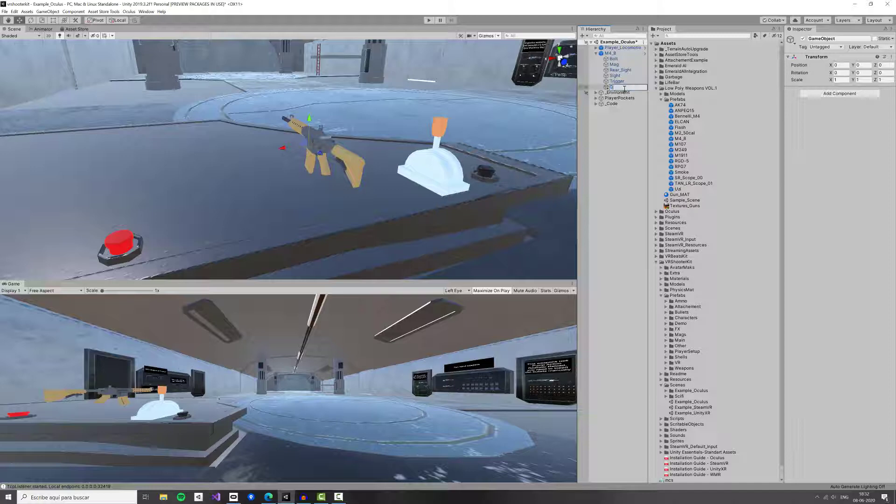
{"action": "type", "text": "rabPoint"}
{"action": "key", "text": "Return"}
- Move GrabPoint onto the rifle's pistol grip, with X set to 0 and Y at -0.032
{"action": "key", "text": "f"}
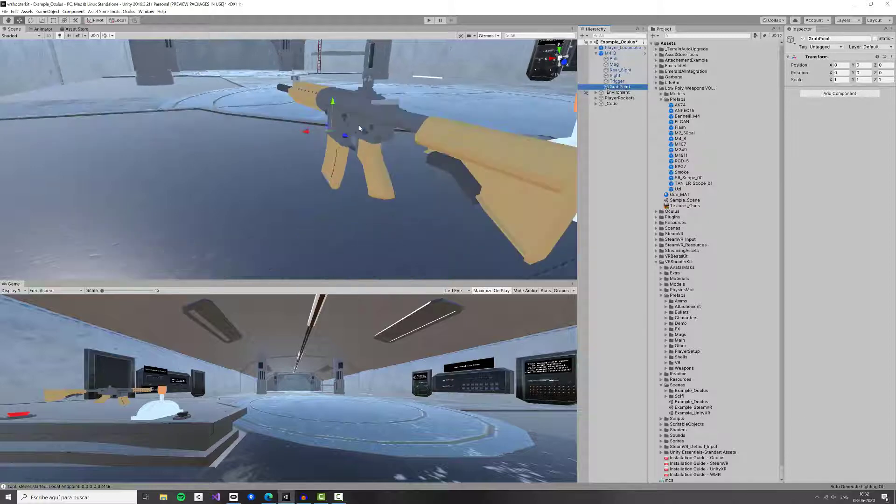
{"action": "scroll", "coordinate": [376, 146], "scroll_direction": "down", "scroll_amount": 5}
{"action": "scroll", "coordinate": [376, 146], "scroll_direction": "up", "scroll_amount": 5}
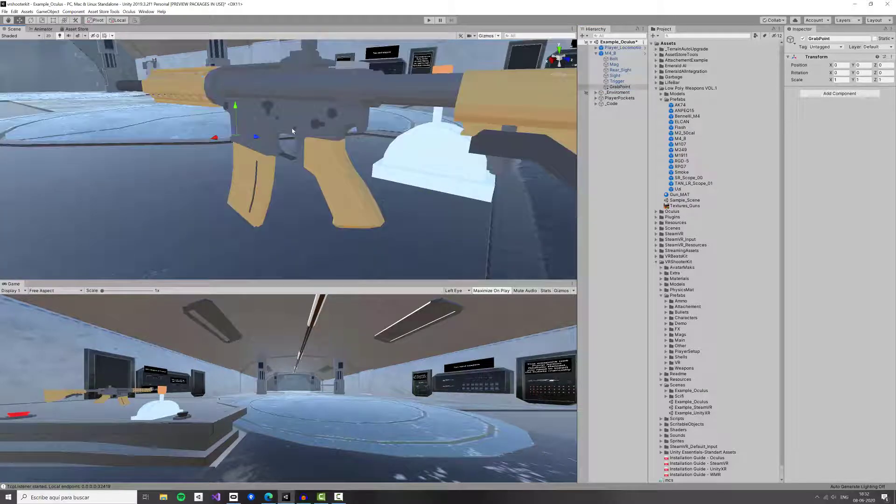
{"action": "left_click_drag", "start_coordinate": [256, 137], "coordinate": [331, 138]}
{"action": "left_click", "coordinate": [621, 87]}
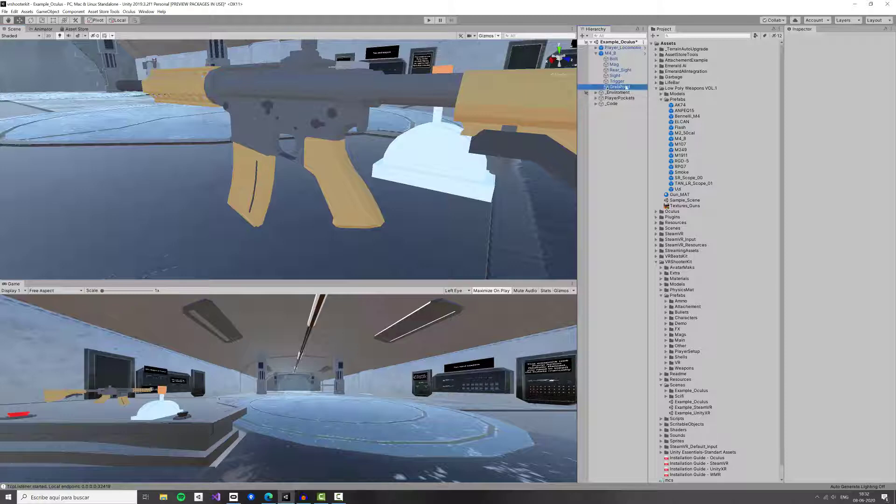
{"action": "left_click_drag", "start_coordinate": [347, 130], "coordinate": [346, 159]}
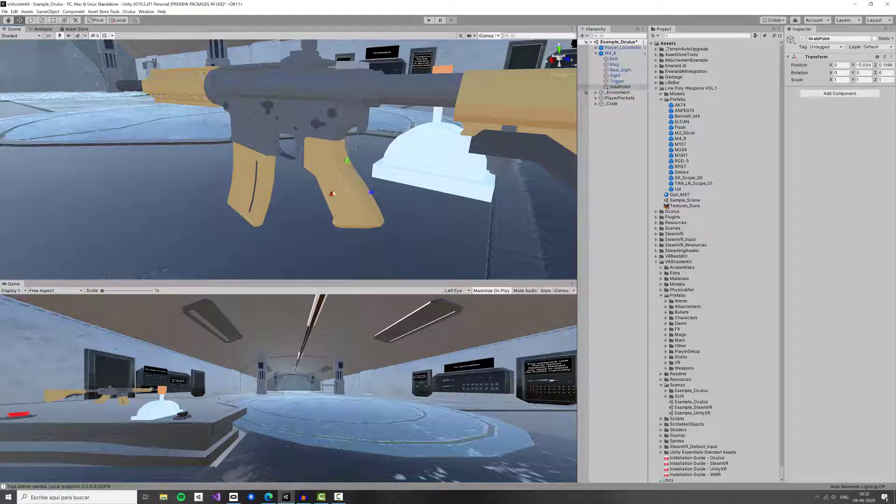
{"action": "mouse_move", "coordinate": [333, 193]}
{"action": "left_mouse_down"}
{"action": "mouse_move", "coordinate": [321, 200]}
{"action": "mouse_move", "coordinate": [349, 202]}
{"action": "mouse_move", "coordinate": [325, 198]}
{"action": "left_mouse_up"}
{"action": "left_click", "coordinate": [840, 65]}
{"action": "type", "text": "0"}
{"action": "left_click", "coordinate": [566, 61]}
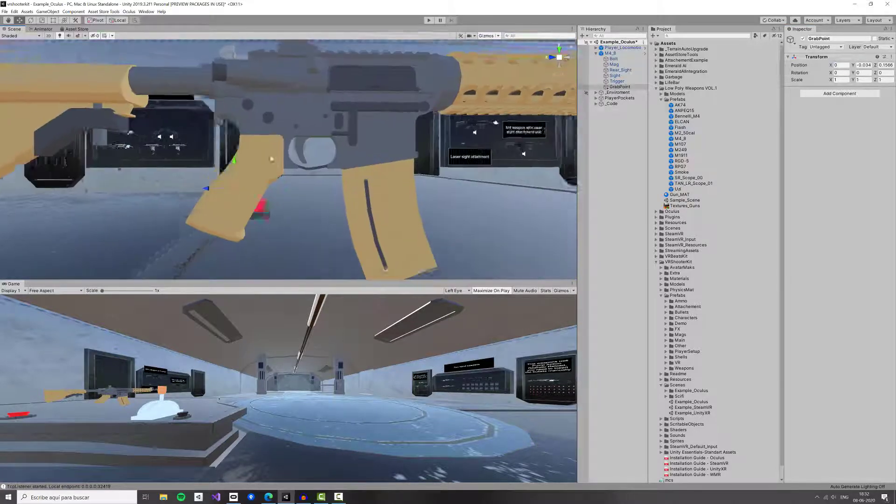
{"action": "left_click_drag", "start_coordinate": [206, 187], "coordinate": [213, 186]}
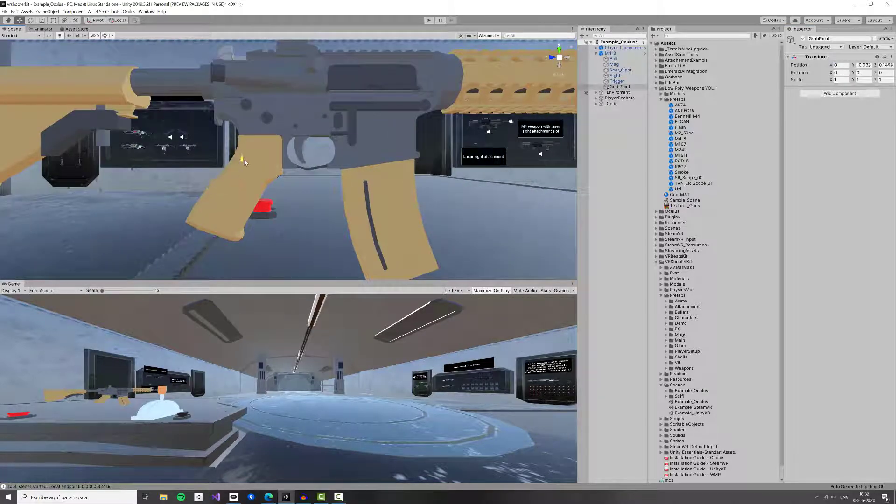
{"action": "left_click", "coordinate": [611, 53]}
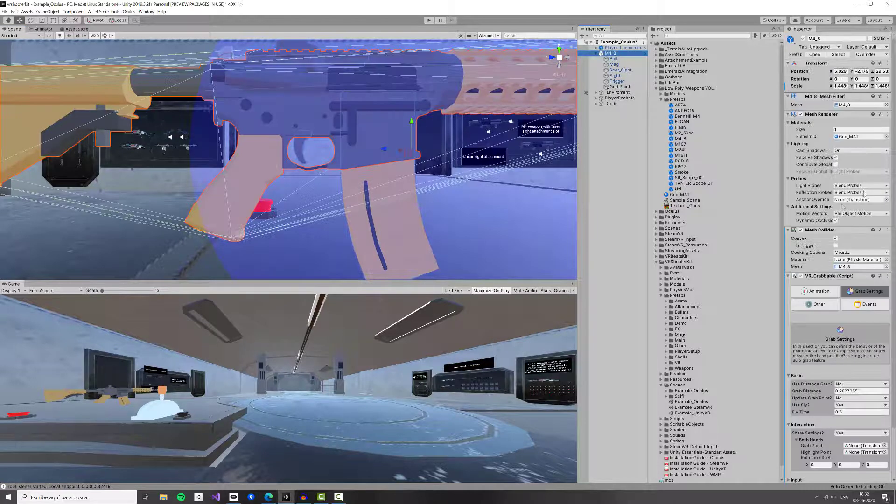
- Drag GrabPoint into VR_Grabbable's Grab Point and Highlight Point fields, and set Rotation offset Y to 180
{"action": "scroll", "coordinate": [833, 227], "scroll_direction": "down", "scroll_amount": 3}
{"action": "left_click_drag", "start_coordinate": [615, 87], "coordinate": [861, 389]}
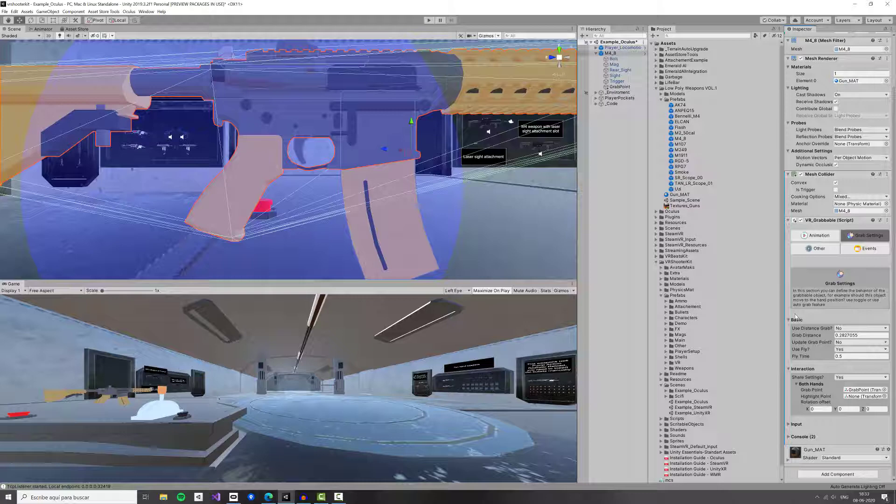
{"action": "scroll", "coordinate": [383, 177], "scroll_direction": "down", "scroll_amount": 3}
{"action": "left_click_drag", "start_coordinate": [382, 177], "coordinate": [421, 196], "text": "alt"}
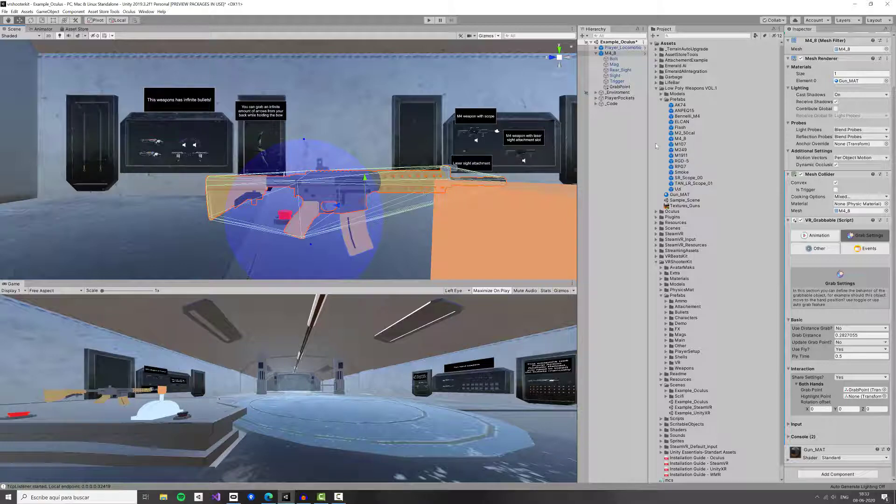
{"action": "left_click_drag", "start_coordinate": [616, 87], "coordinate": [853, 399]}
{"action": "left_click", "coordinate": [848, 409]}
{"action": "type", "text": "180"}
{"action": "left_click", "coordinate": [428, 21]}
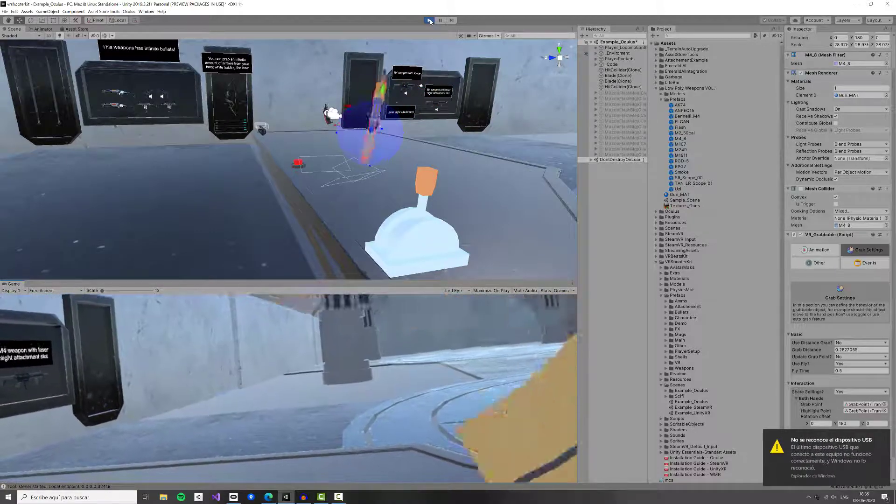
{"action": "left_click", "coordinate": [429, 21]}
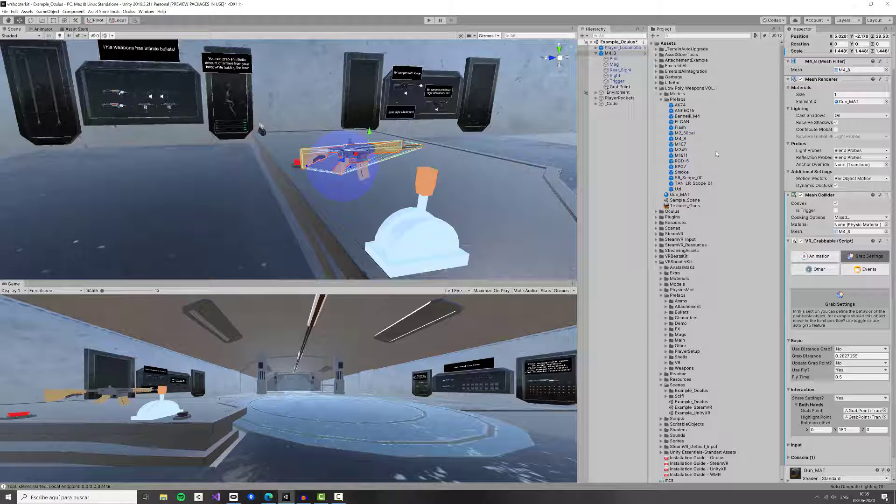
- Show VR_Grabbable's Animation tab, where Left Hand and Right Hand animations are both None
{"action": "left_click", "coordinate": [820, 255]}
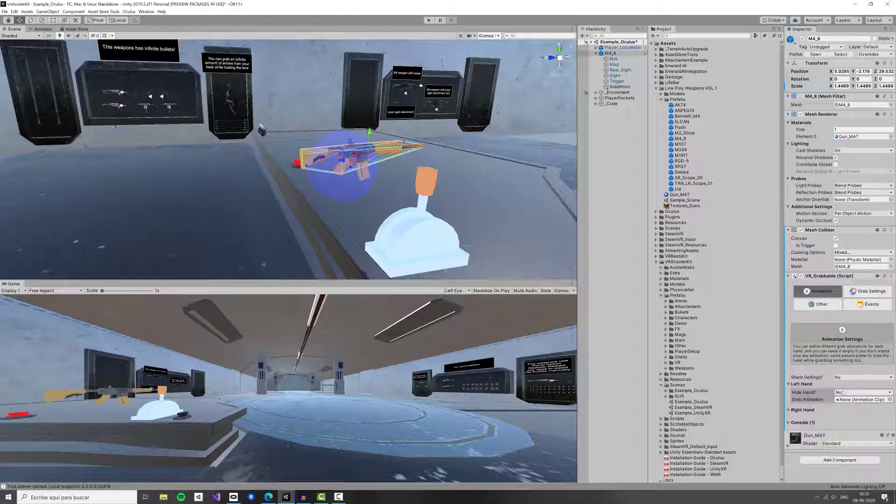
{"action": "left_click", "coordinate": [791, 409]}
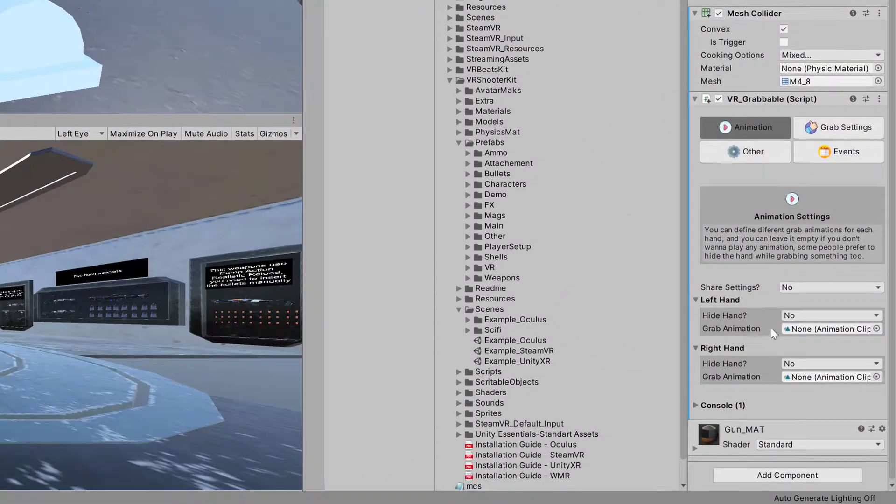
{"action": "left_click", "coordinate": [814, 127]}
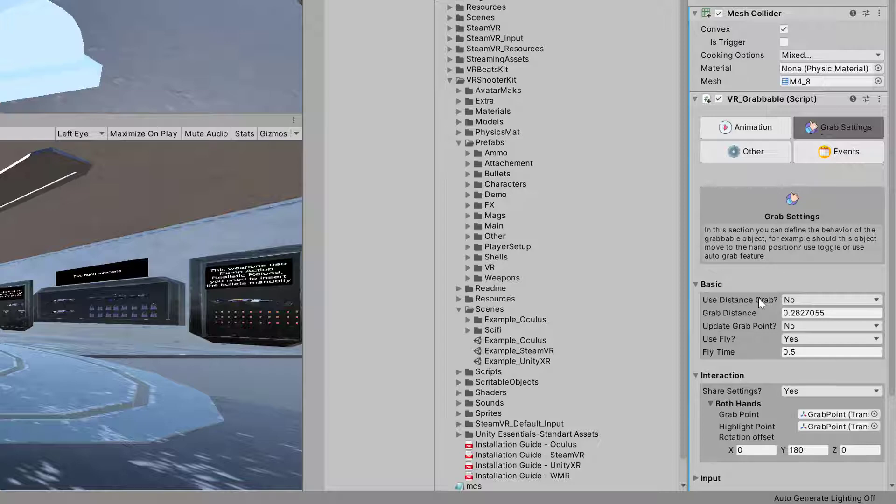
{"action": "scroll", "coordinate": [758, 298], "scroll_direction": "down", "scroll_amount": 3}
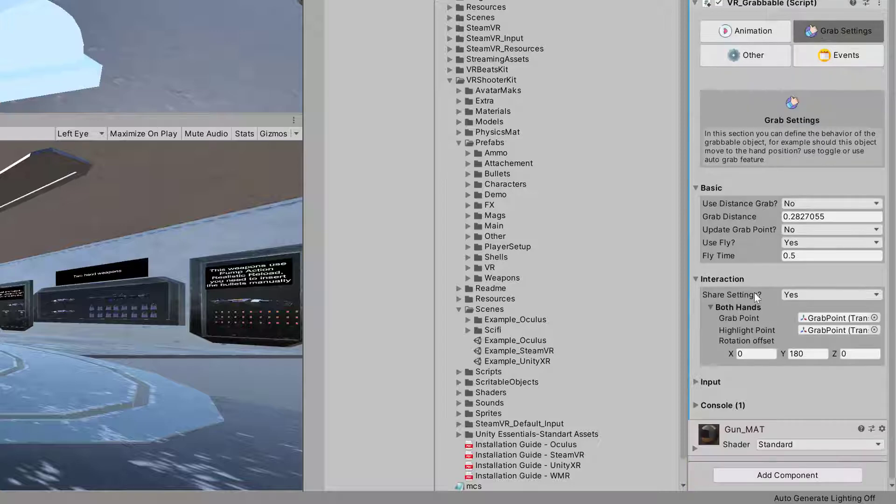
{"action": "left_click", "coordinate": [752, 30]}
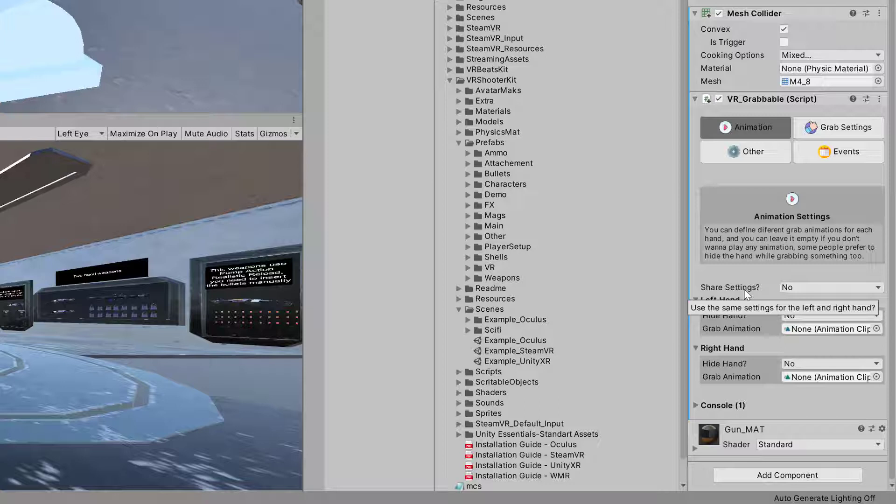
- Set Share Settings to Yes and expand the Both Hands animation settings
{"action": "left_click", "coordinate": [793, 287]}
{"action": "left_click", "coordinate": [794, 305]}
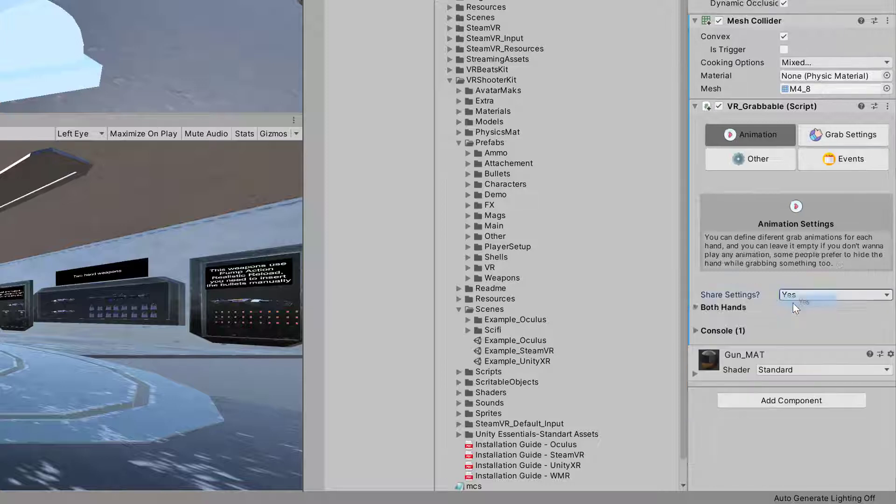
{"action": "left_click", "coordinate": [740, 308]}
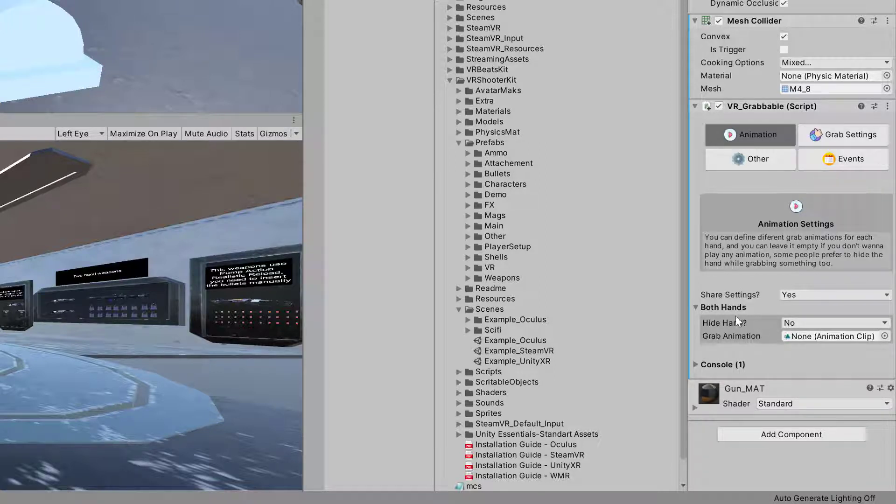
{"action": "mouse_move", "coordinate": [744, 321]}
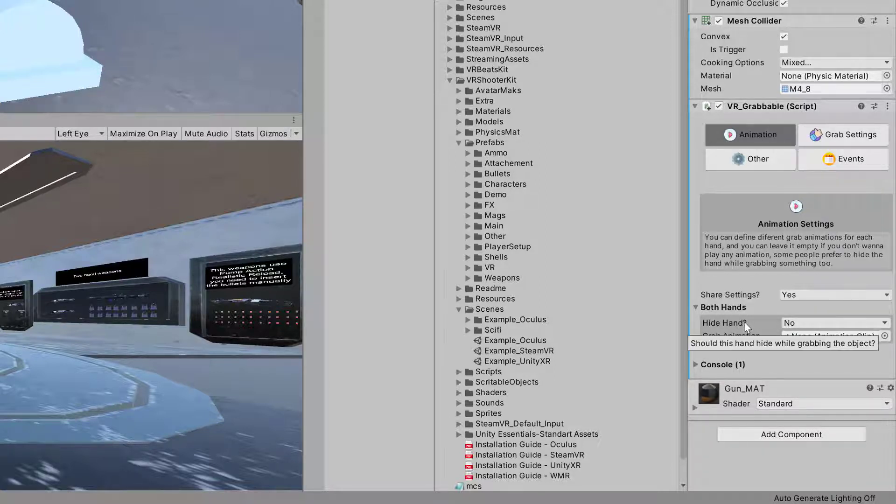
- Set Both Hands Hide Hand to Yes, after briefly trying No
{"action": "left_click", "coordinate": [789, 327]}
{"action": "left_click", "coordinate": [798, 342]}
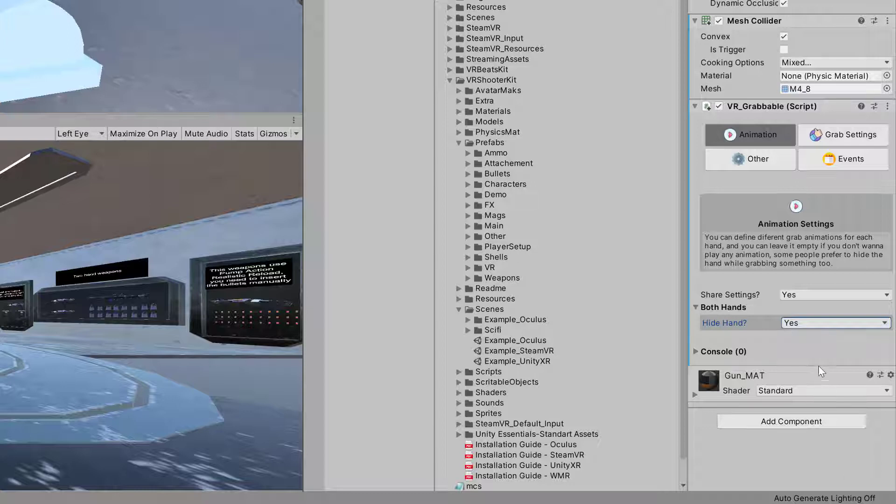
{"action": "left_click", "coordinate": [798, 323]}
{"action": "left_click", "coordinate": [799, 340]}
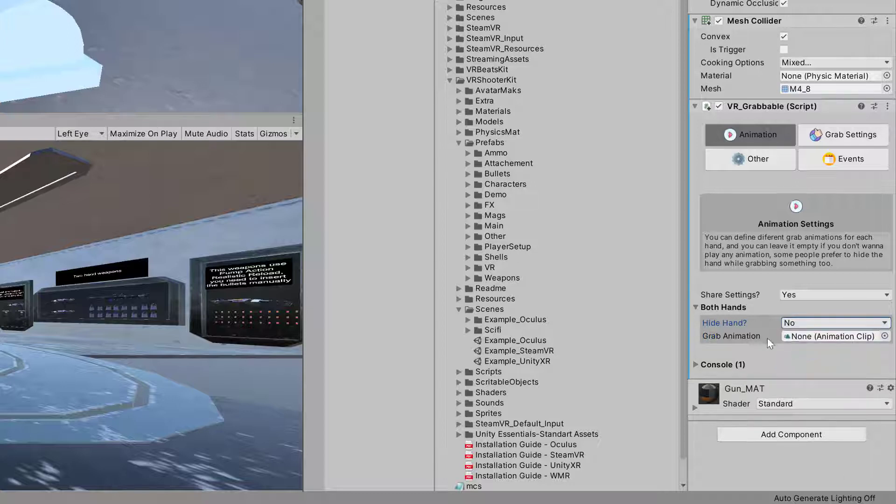
{"action": "left_click", "coordinate": [792, 326]}
{"action": "left_click", "coordinate": [793, 333]}
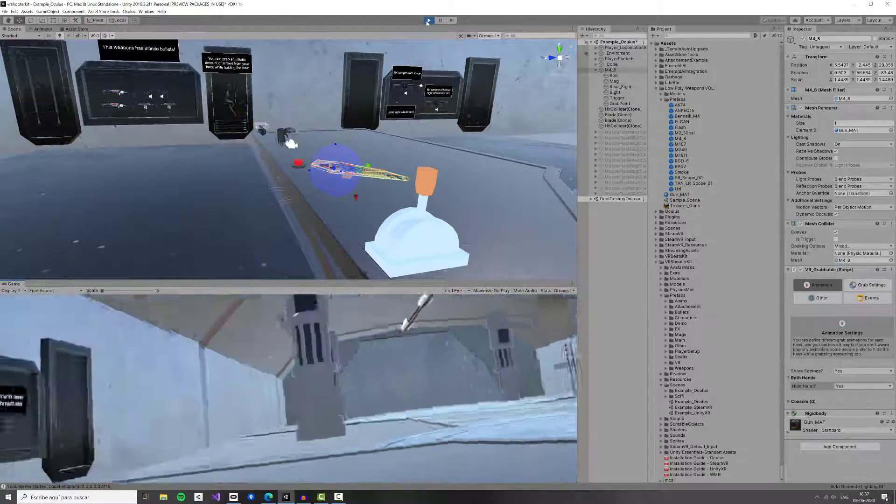
- Stop the play test and switch Both Hands Hide Hand back to No
{"action": "left_click", "coordinate": [428, 20]}
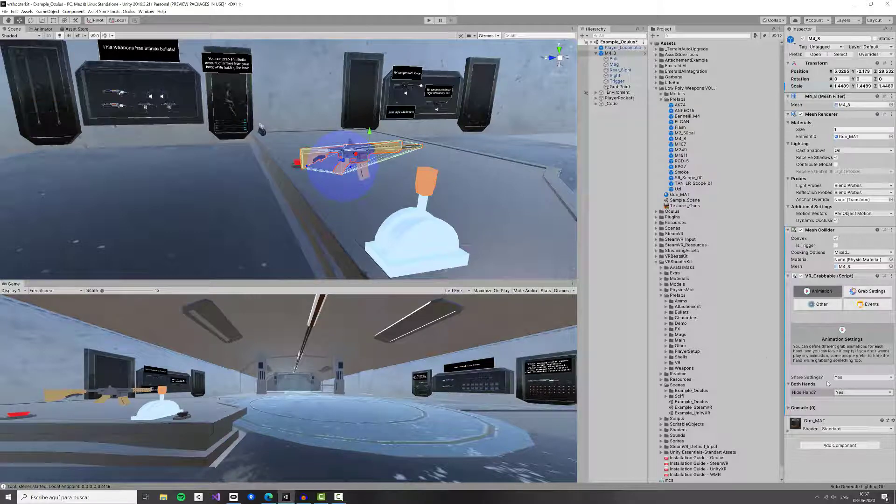
{"action": "left_click", "coordinate": [840, 392]}
{"action": "left_click", "coordinate": [839, 405]}
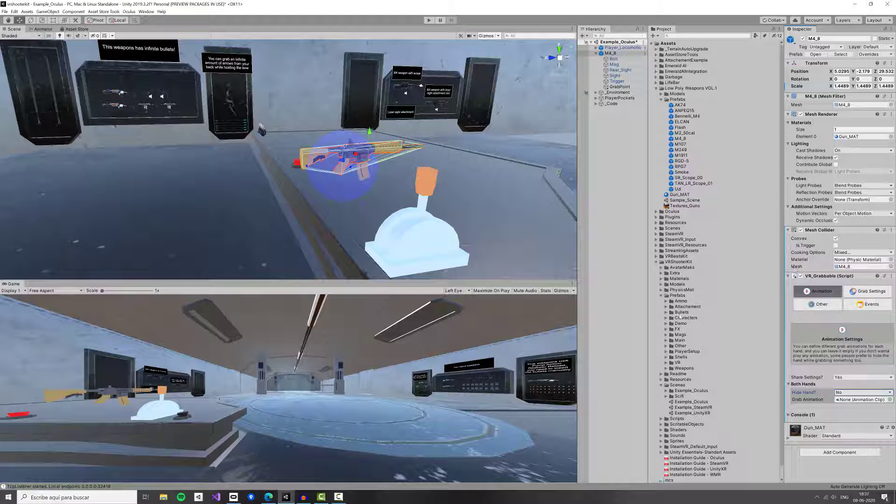
{"action": "left_click", "coordinate": [661, 295]}
- Expand Models > VR_Hands > RobotKyleHand > Animations and step through the grab clips from Grab_Bow onward
{"action": "left_click", "coordinate": [664, 313]}
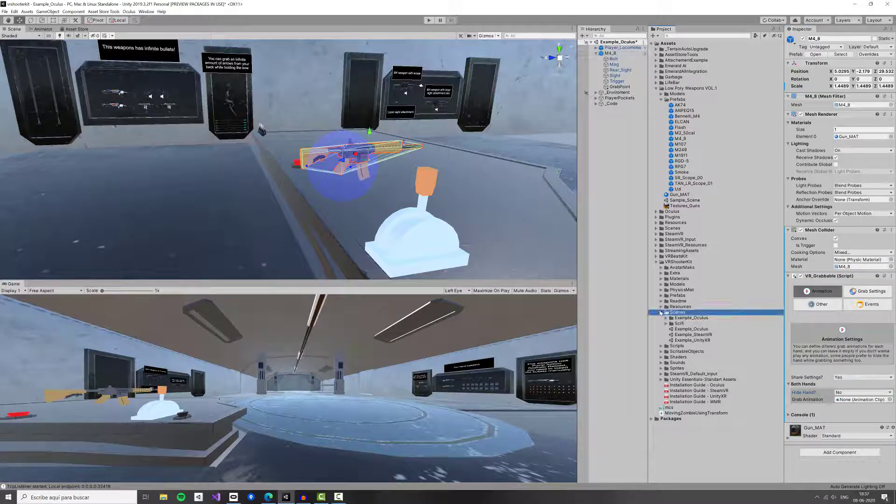
{"action": "left_click", "coordinate": [662, 312]}
{"action": "left_click", "coordinate": [661, 285]}
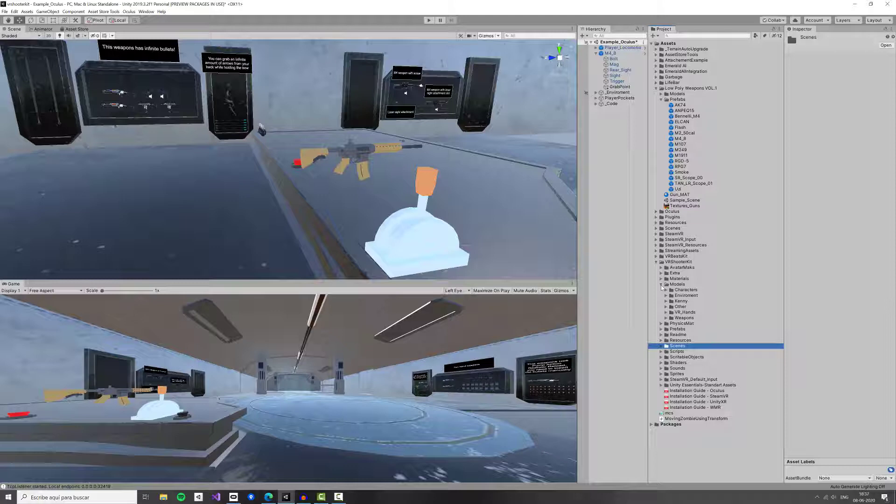
{"action": "left_click", "coordinate": [667, 313]}
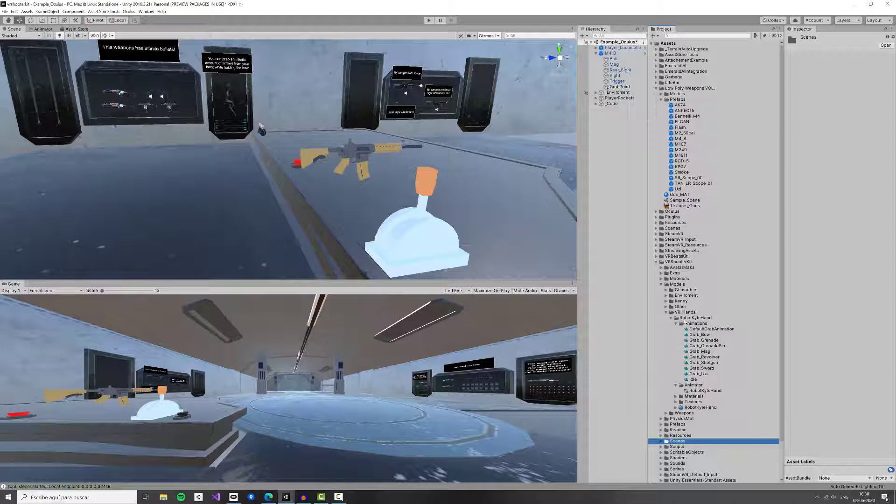
{"action": "left_click", "coordinate": [672, 319]}
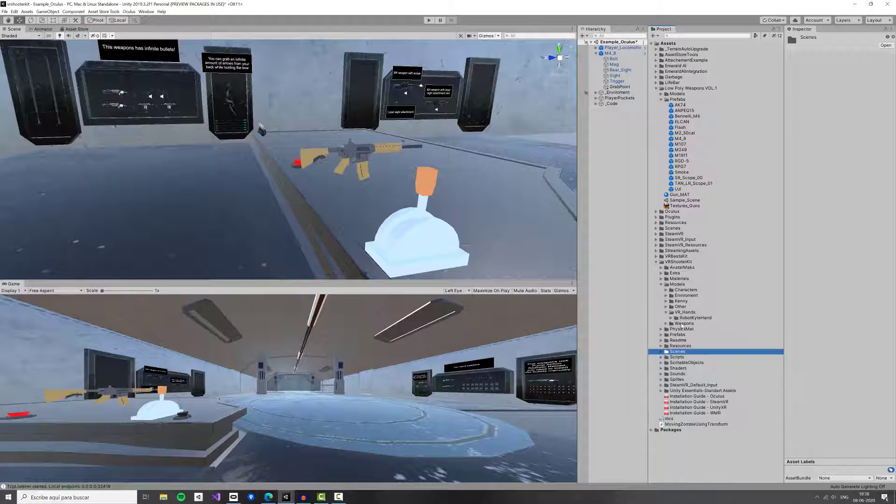
{"action": "left_click", "coordinate": [671, 319]}
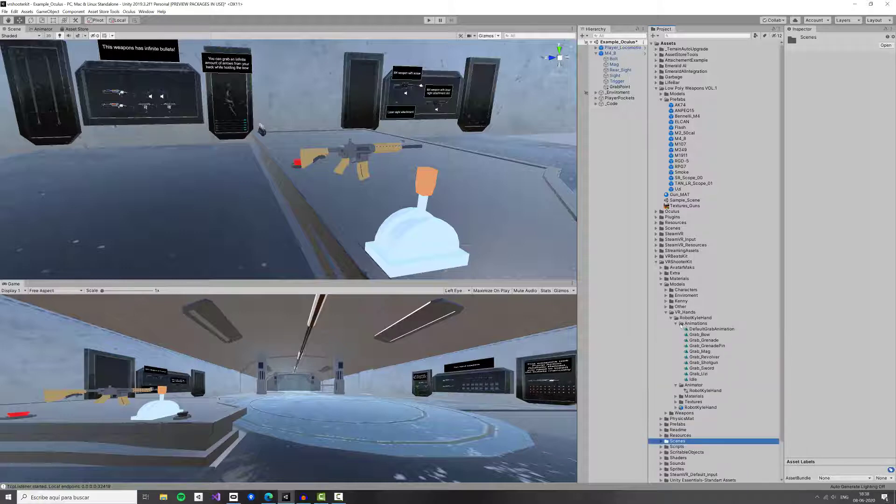
{"action": "left_click", "coordinate": [699, 330]}
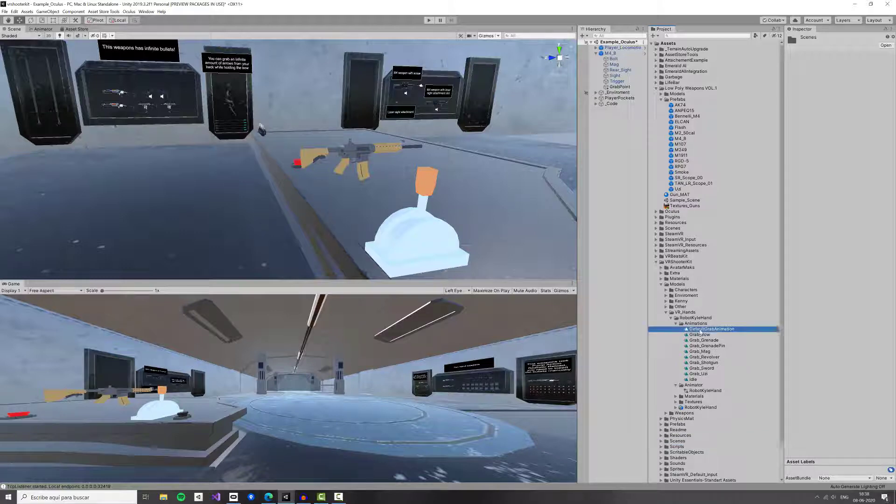
{"action": "key", "text": "Down"}
{"action": "key", "text": "Down"}
{"action": "key", "text": "Down"}
{"action": "key", "text": "Down"}
{"action": "key", "text": "Down"}
{"action": "key", "text": "Down"}
{"action": "key", "text": "Down"}
{"action": "key", "text": "Down"}
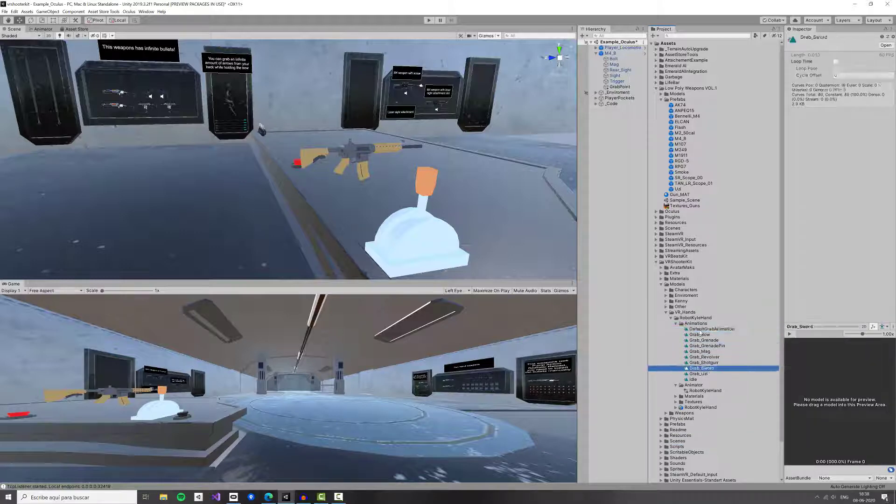
{"action": "key", "text": "Up"}
{"action": "key", "text": "Up"}
{"action": "key", "text": "Up"}
{"action": "key", "text": "Up"}
{"action": "key", "text": "Up"}
{"action": "key", "text": "Up"}
{"action": "key", "text": "Up"}
{"action": "key", "text": "Down"}
{"action": "key", "text": "Down"}
{"action": "key", "text": "Down"}
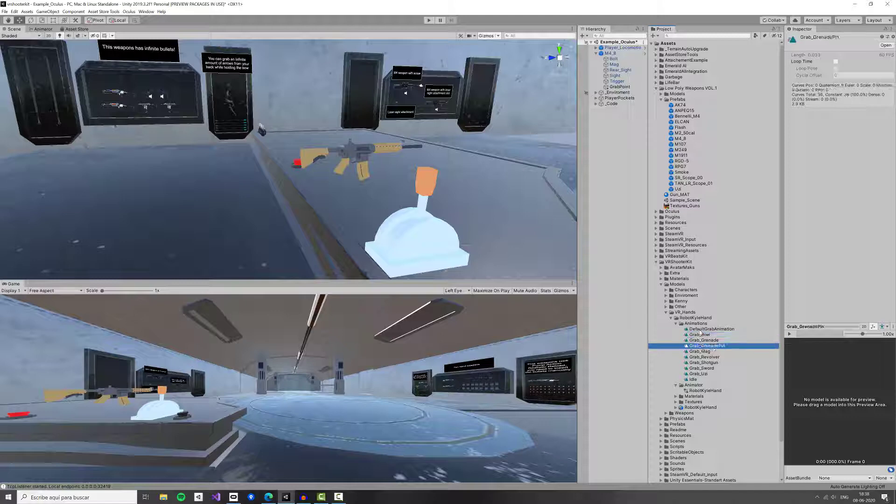
{"action": "left_click", "coordinate": [611, 54]}
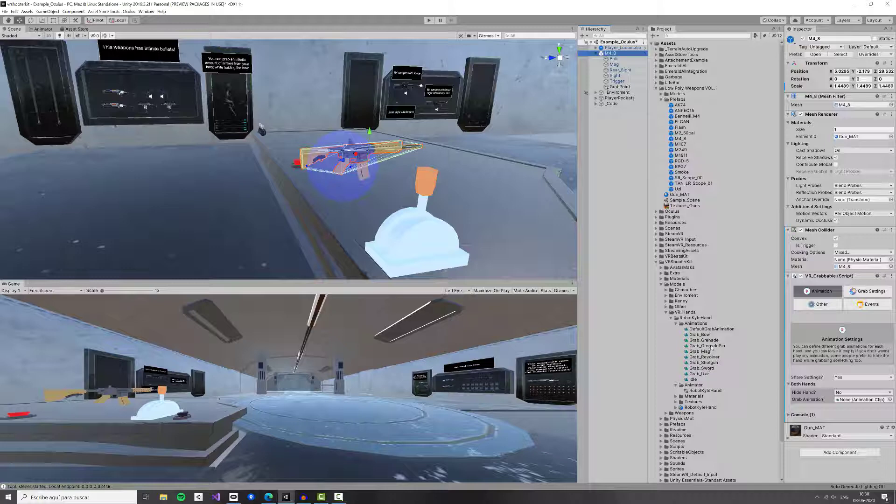
- Assign Grab_Revolver as the Both Hands Grab Animation and run a short play test
{"action": "left_click_drag", "start_coordinate": [709, 363], "coordinate": [844, 402]}
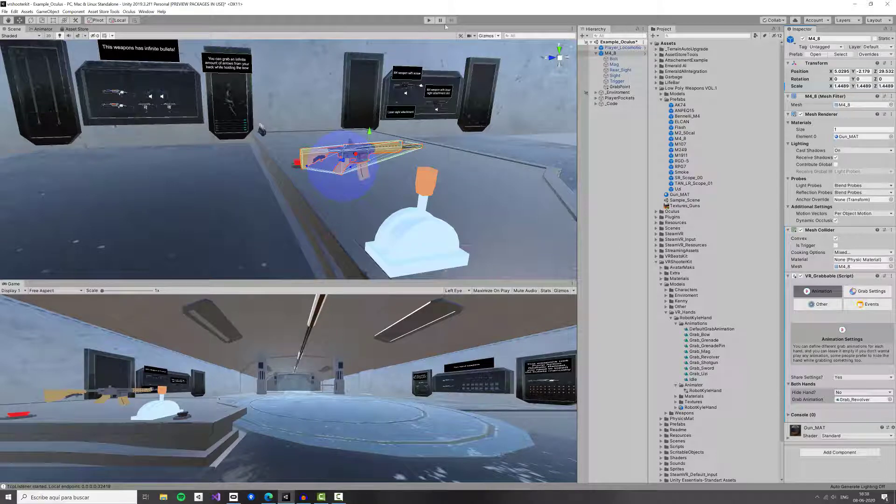
{"action": "left_click", "coordinate": [428, 20]}
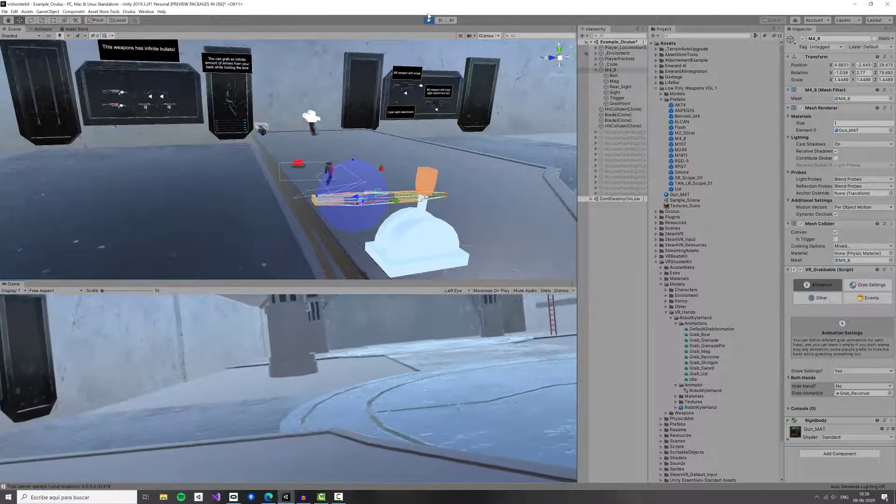
{"action": "left_click", "coordinate": [428, 20]}
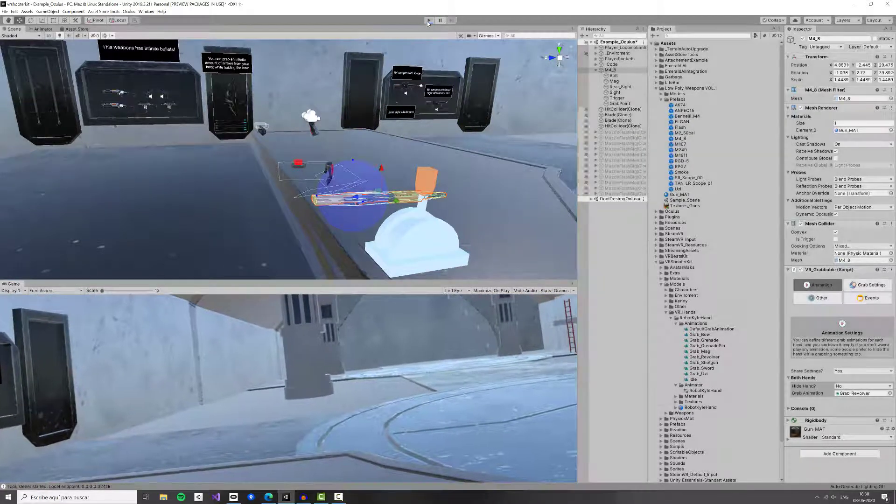
- Zoom in on GrabPoint, move it nearer the grip (Y -0.011, Z 0.1209), and play-test with Ctrl+P
{"action": "double_click", "coordinate": [619, 87]}
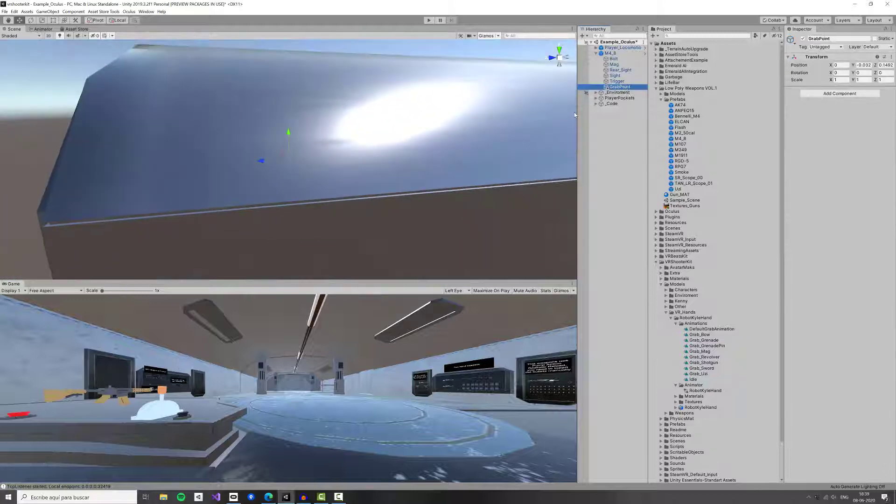
{"action": "scroll", "coordinate": [281, 135], "scroll_direction": "down", "scroll_amount": 10}
{"action": "scroll", "coordinate": [281, 136], "scroll_direction": "up", "scroll_amount": 3}
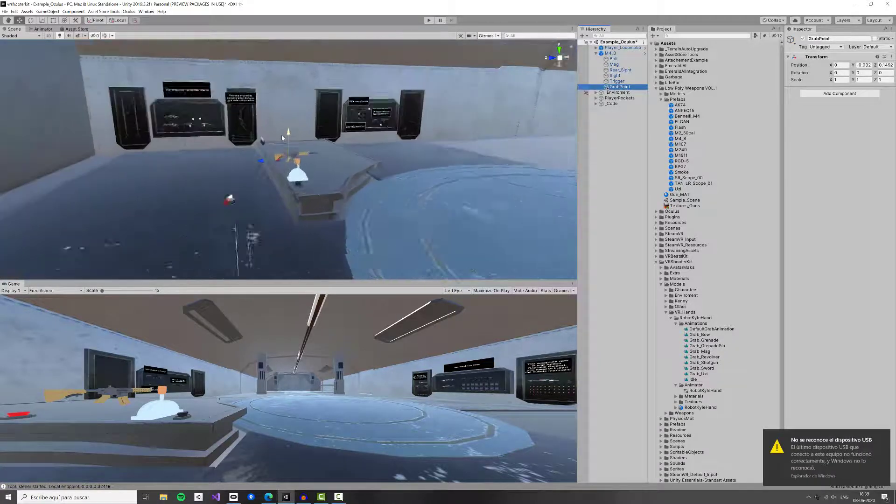
{"action": "scroll", "coordinate": [281, 136], "scroll_direction": "up", "scroll_amount": 8}
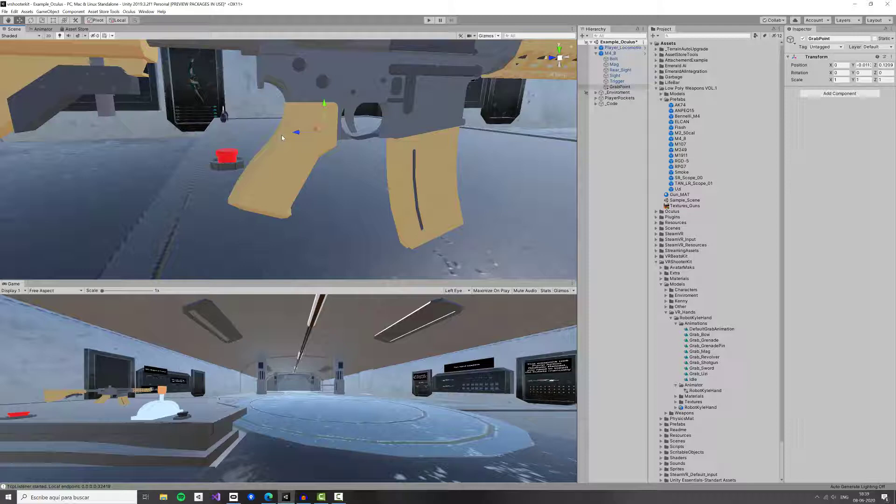
{"action": "scroll", "coordinate": [282, 135], "scroll_direction": "down", "scroll_amount": 5}
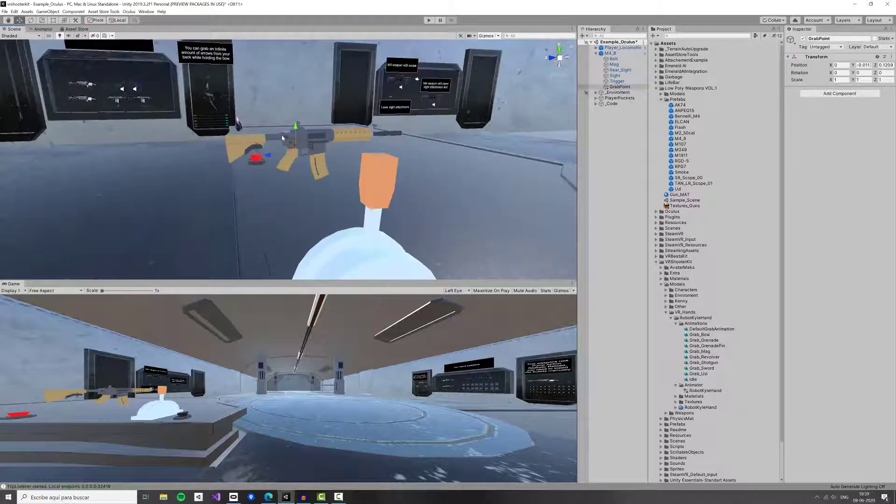
{"action": "scroll", "coordinate": [282, 135], "scroll_direction": "down", "scroll_amount": 2}
{"action": "key", "text": "ctrl+p"}
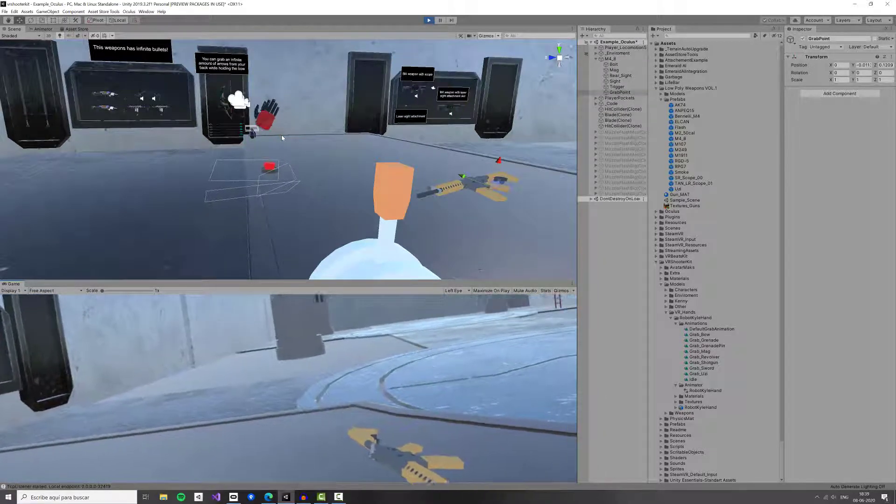
{"action": "key", "text": "ctrl+p"}
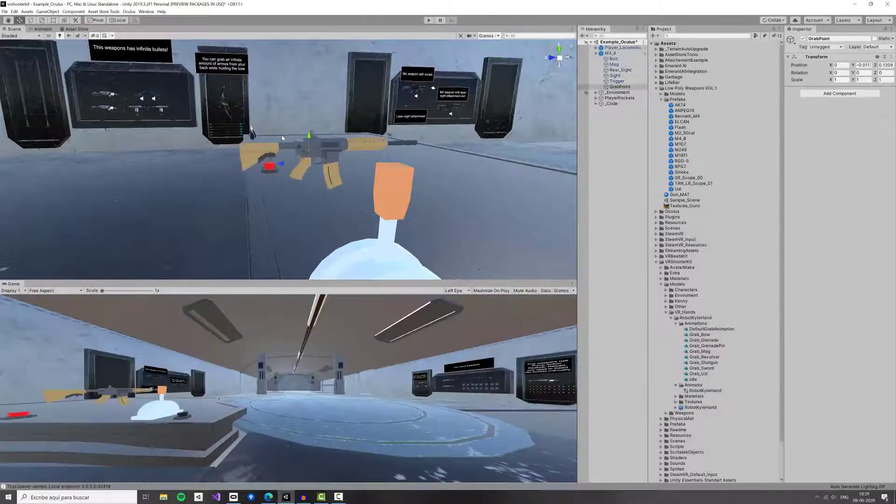
{"action": "left_click", "coordinate": [282, 137]}
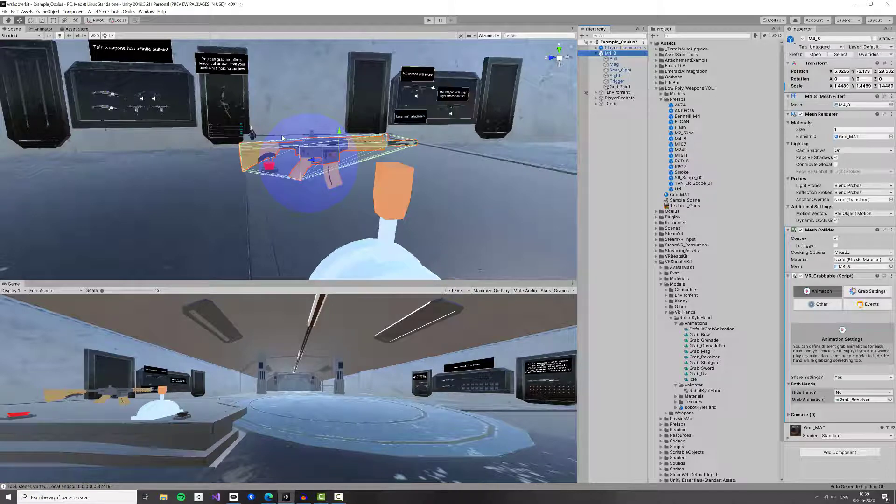
- Browse VR_Grabbable's Events, Other, Animation and Grab Settings tabs on M4_8
{"action": "left_click", "coordinate": [865, 304]}
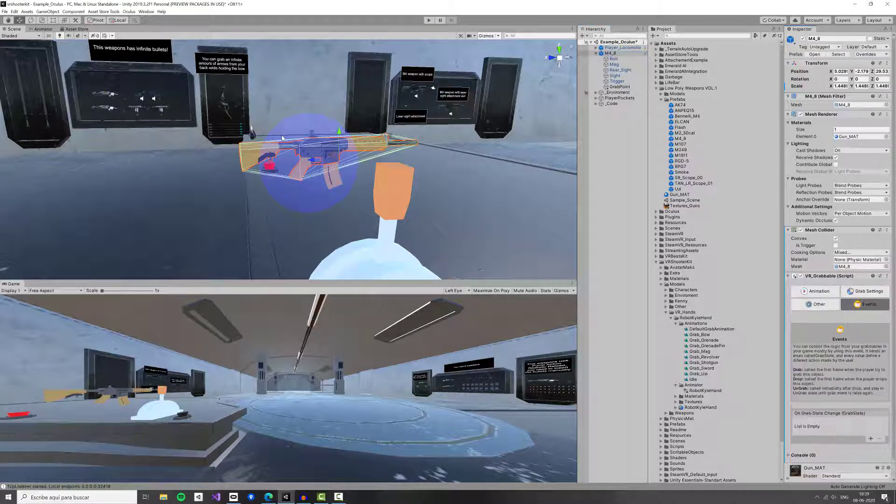
{"action": "left_click", "coordinate": [819, 303]}
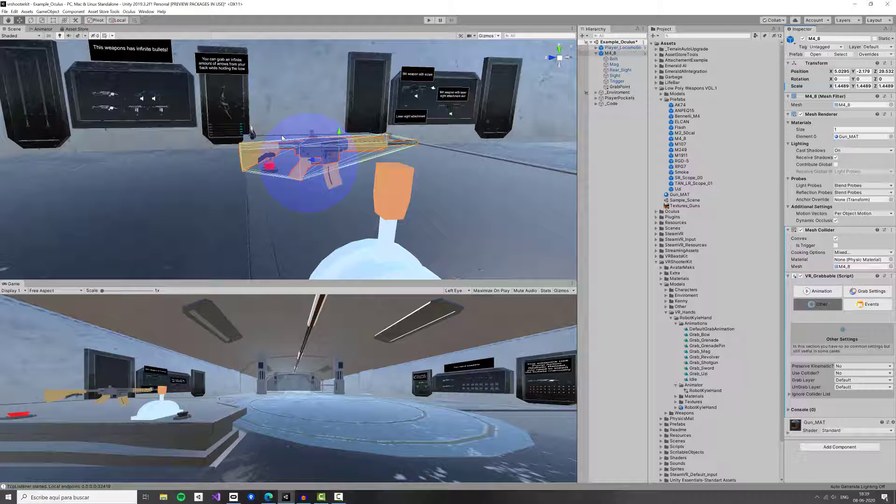
{"action": "left_click", "coordinate": [818, 290]}
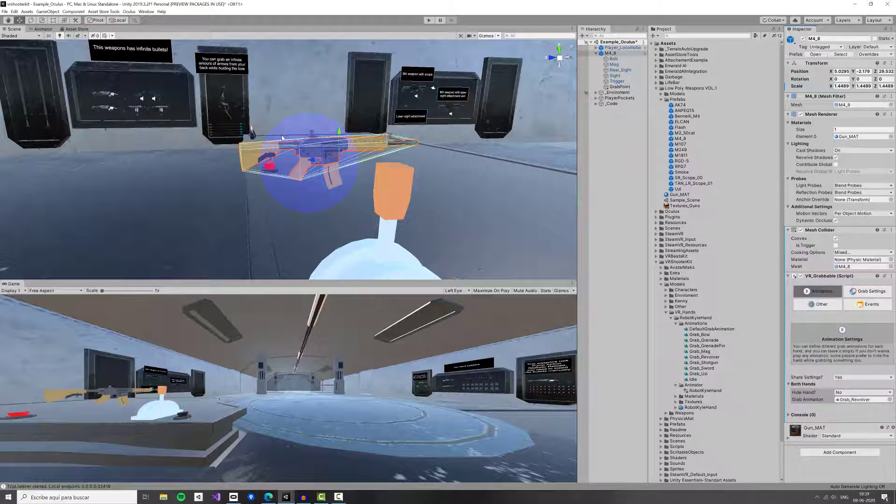
{"action": "left_click", "coordinate": [867, 291]}
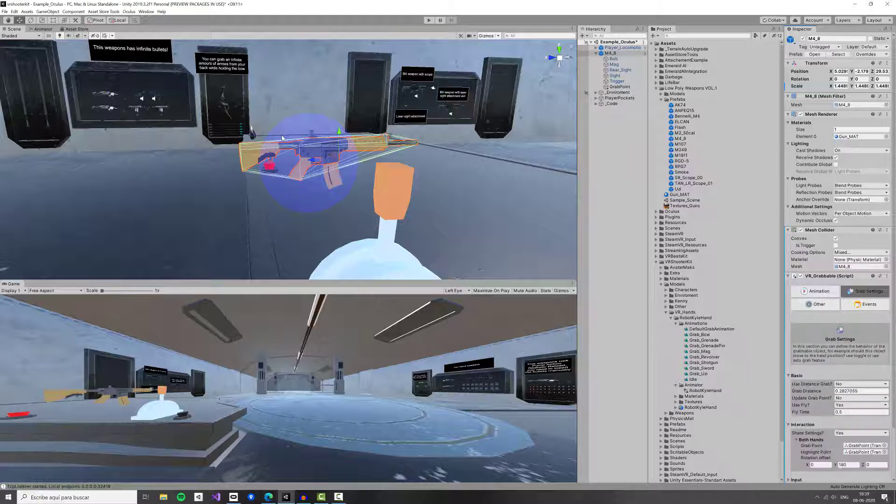
{"action": "scroll", "coordinate": [840, 257], "scroll_direction": "down", "scroll_amount": 3}
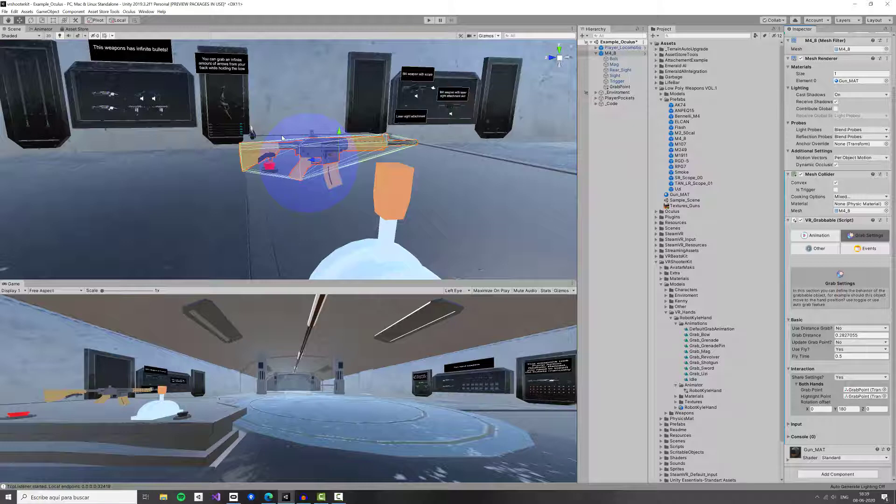
- Nudge GrabPoint's height on the grip to Y -0.005, then reselect M4_8
{"action": "double_click", "coordinate": [619, 86]}
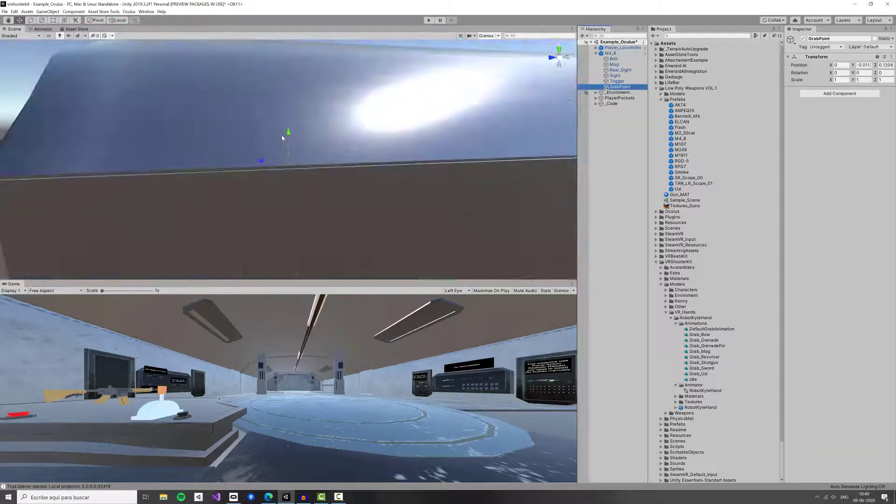
{"action": "scroll", "coordinate": [281, 135], "scroll_direction": "down", "scroll_amount": 10}
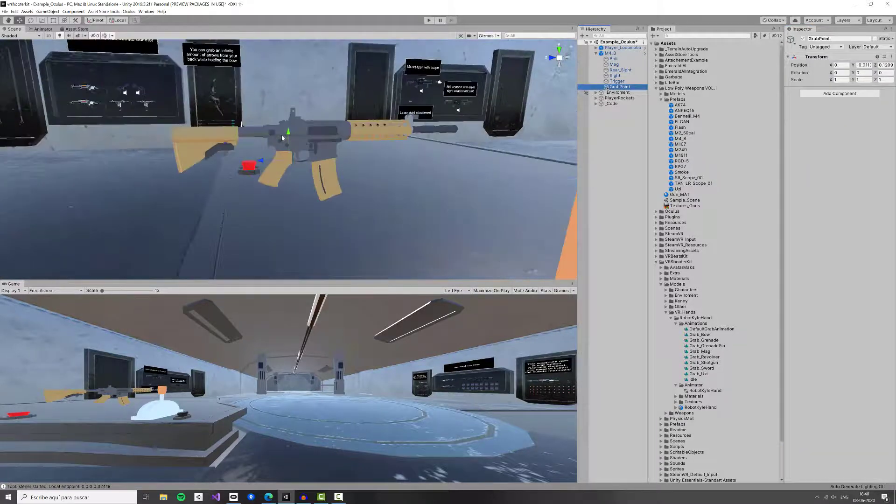
{"action": "scroll", "coordinate": [282, 135], "scroll_direction": "up", "scroll_amount": 3}
{"action": "left_click", "coordinate": [282, 137]}
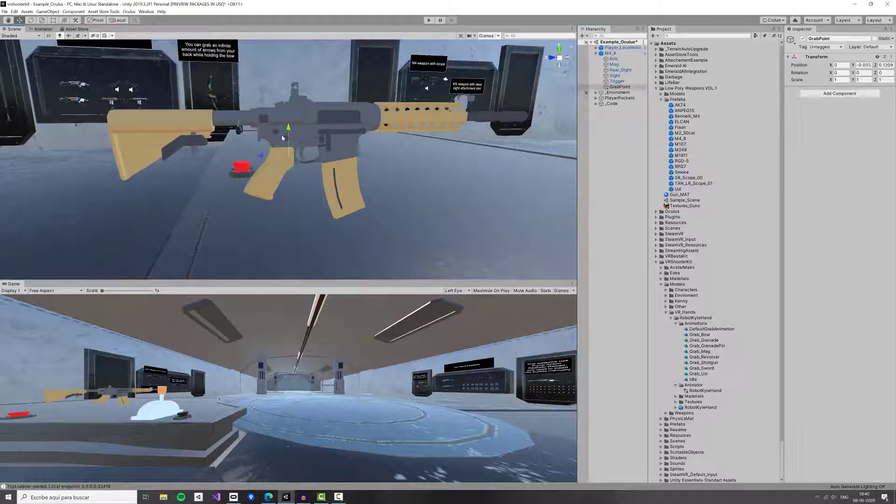
{"action": "left_click", "coordinate": [282, 138]}
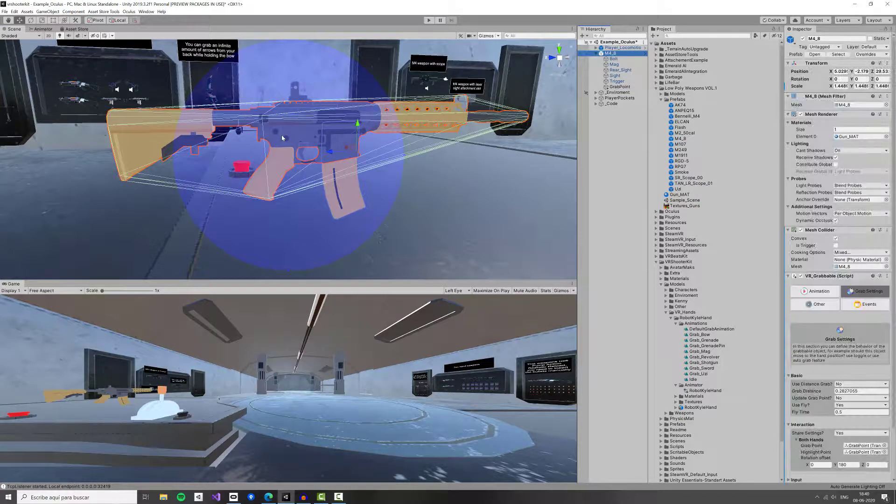